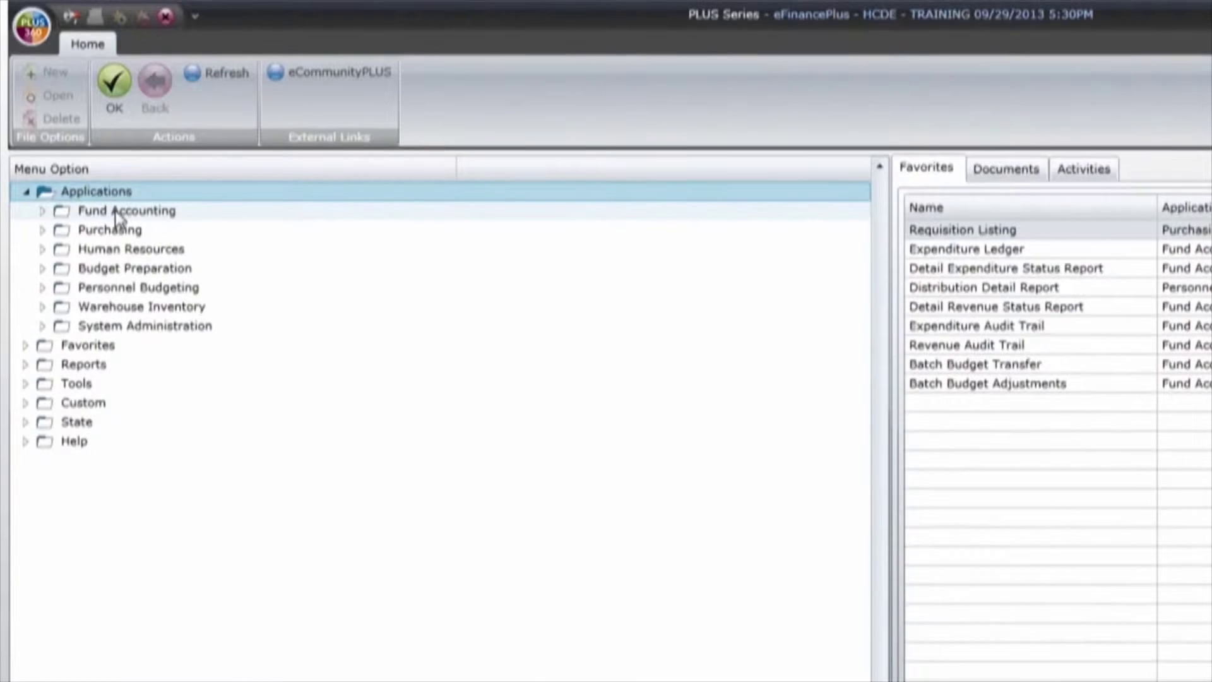
Open Batch Budget Transfer from Fund Accounting's Budget Ledgers and maximize its window
double_click(118, 212)
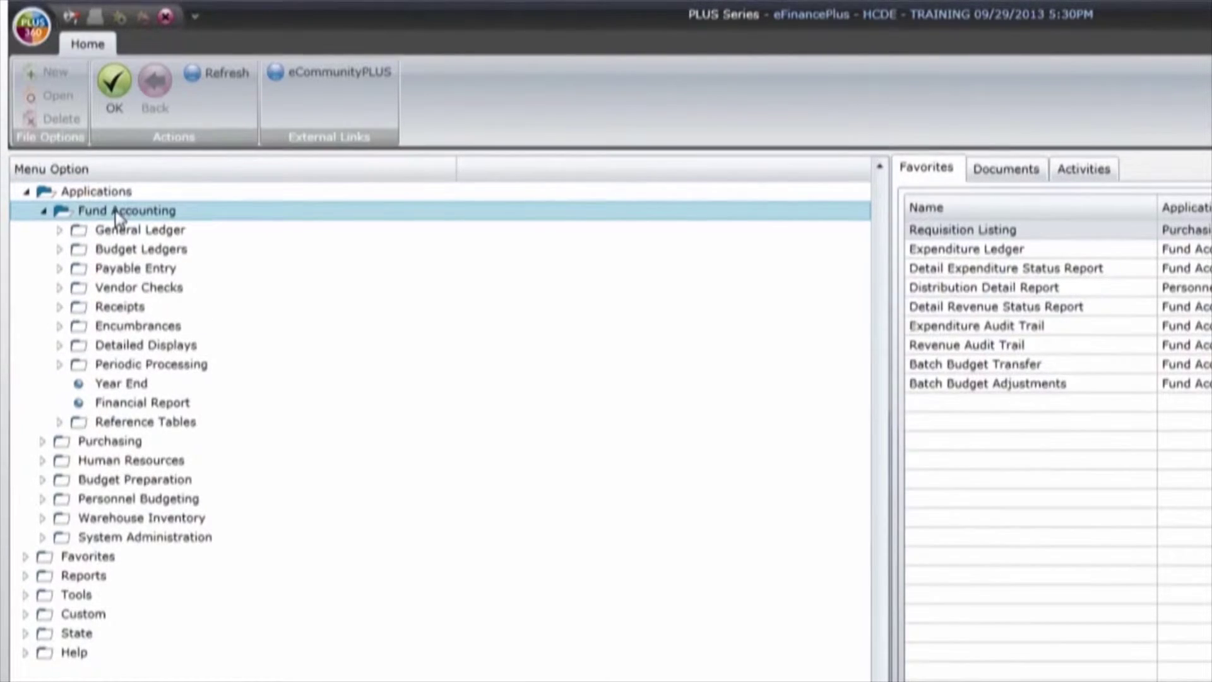
double_click(140, 251)
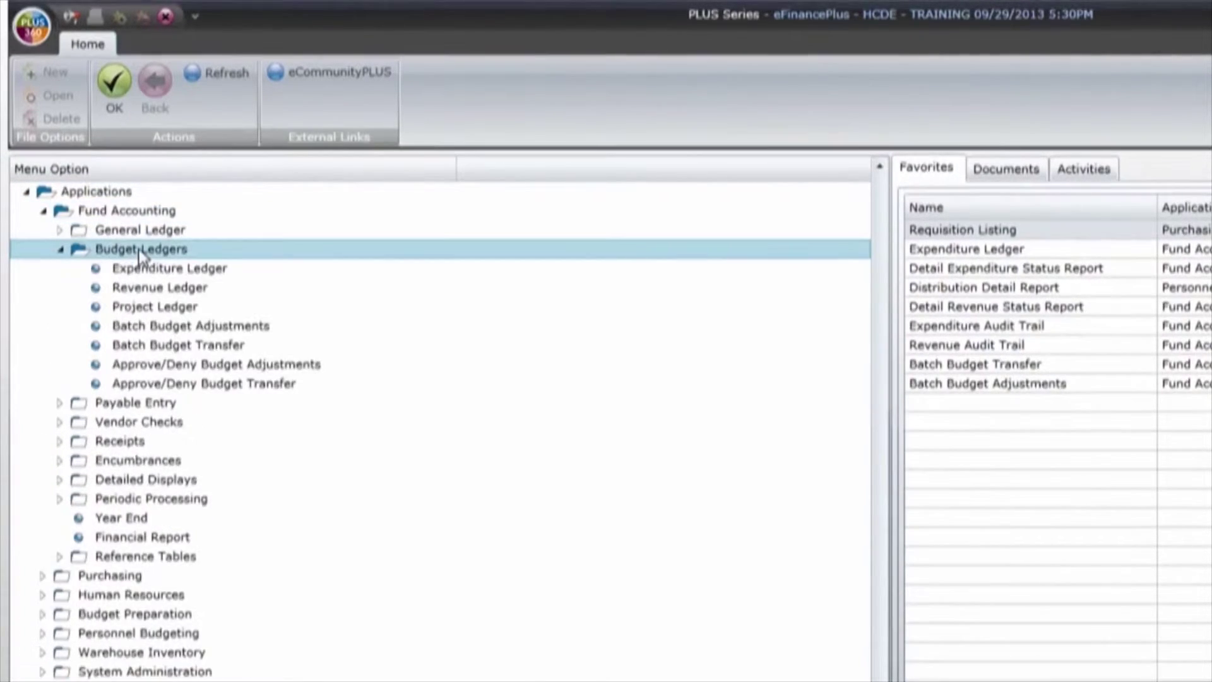
left_click(241, 351)
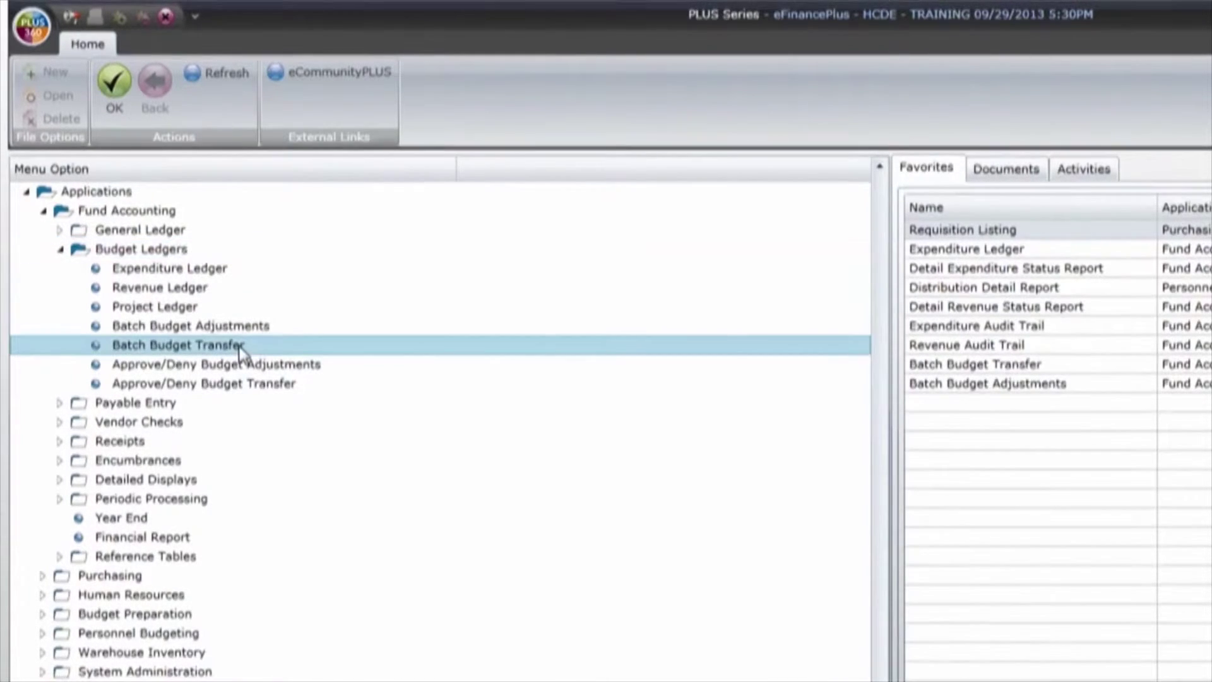
double_click(241, 351)
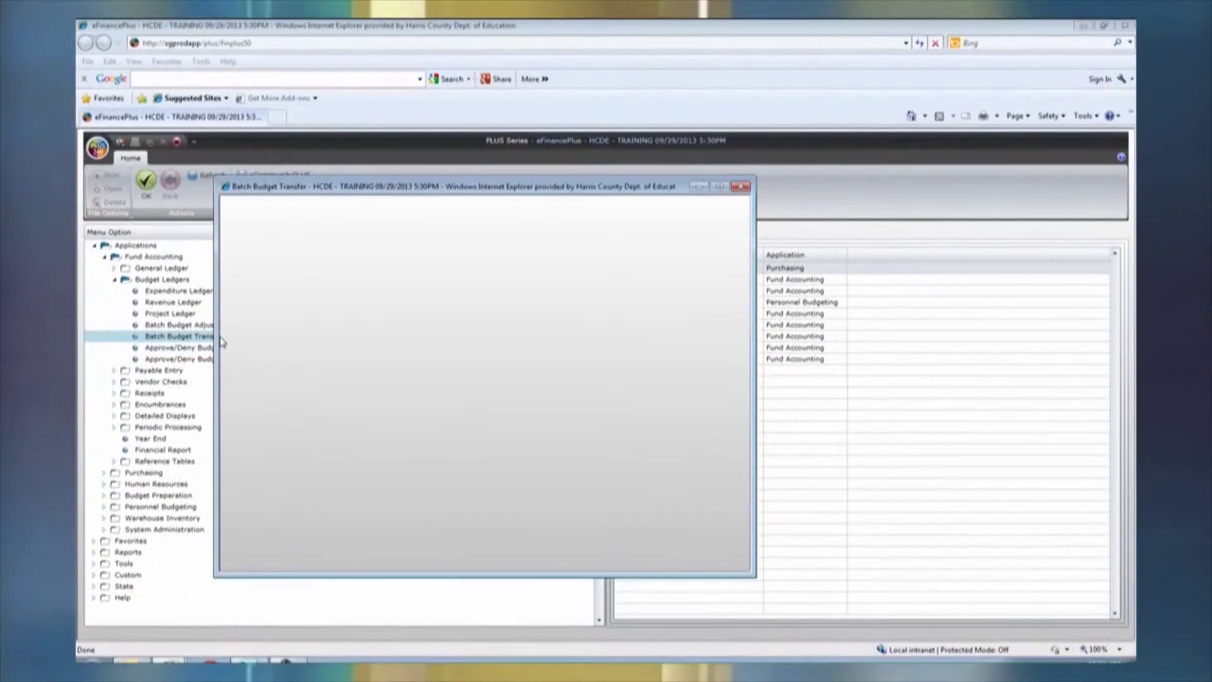
left_click(718, 186)
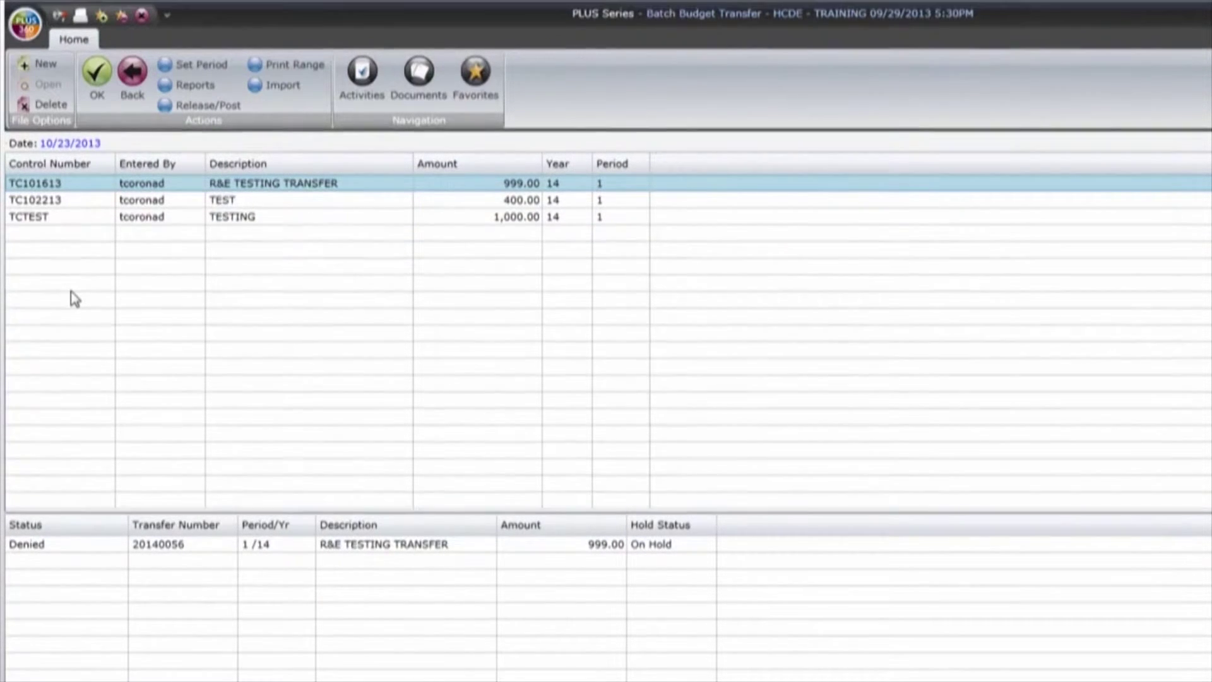
Create a new batch budget transfer with control number TC103113 and an automatically assigned transfer number
left_click(51, 67)
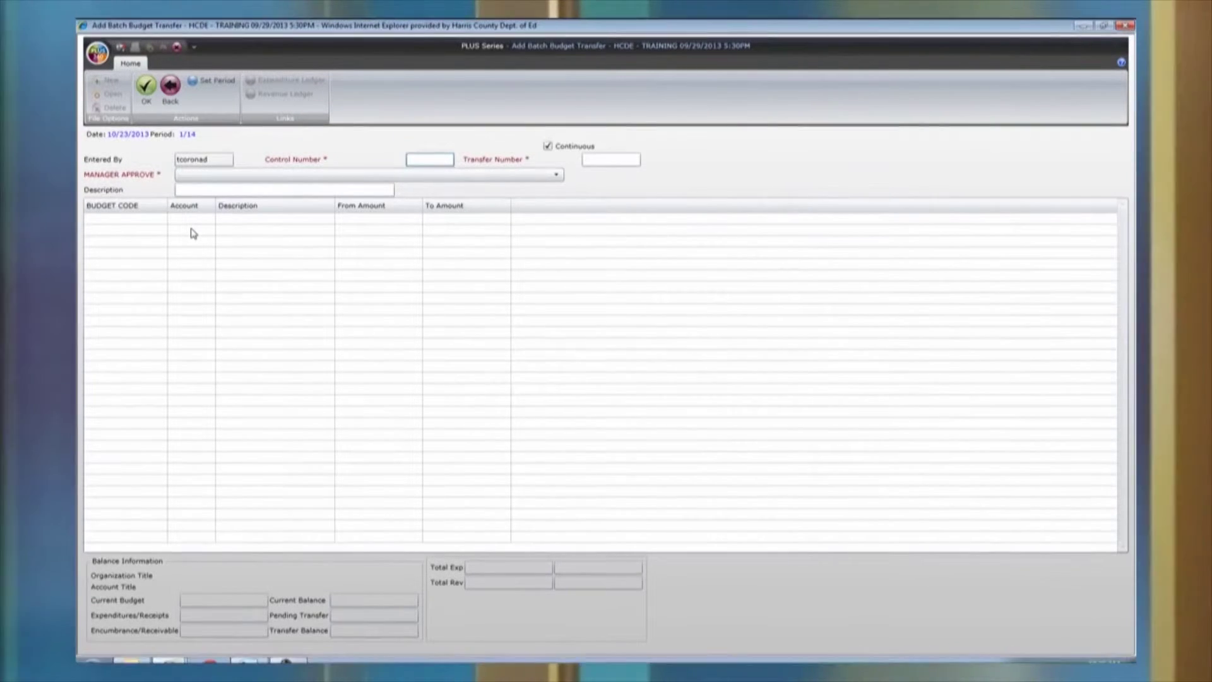
type("TC")
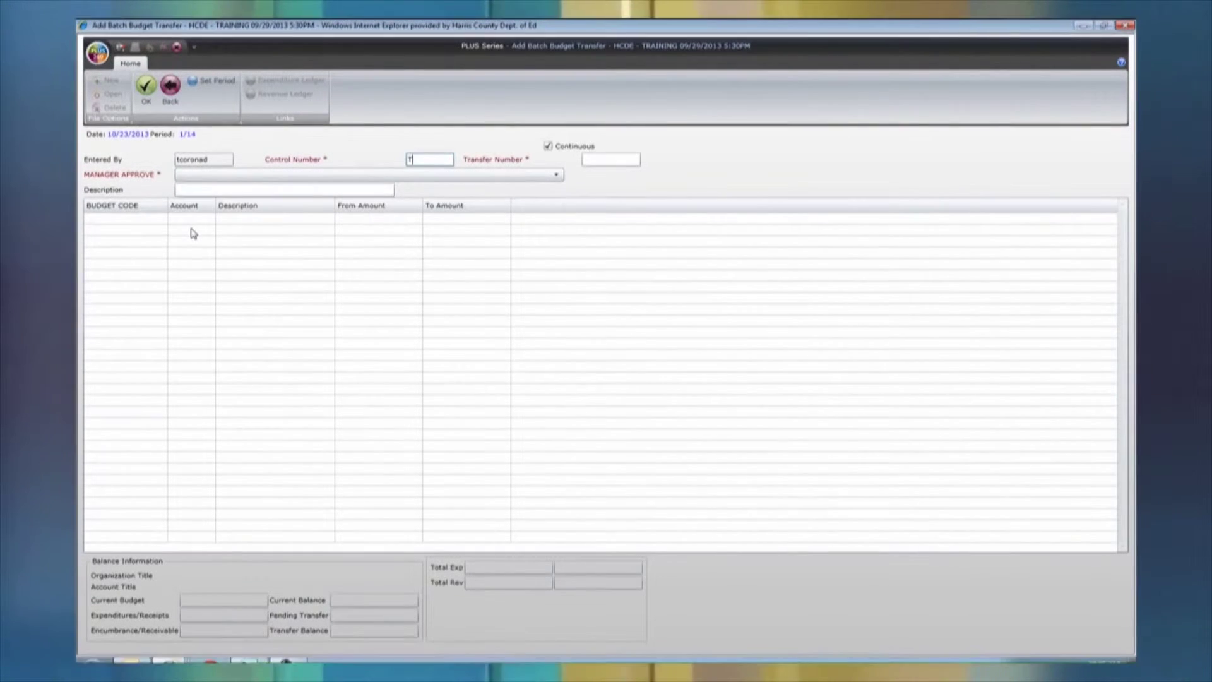
type("103")
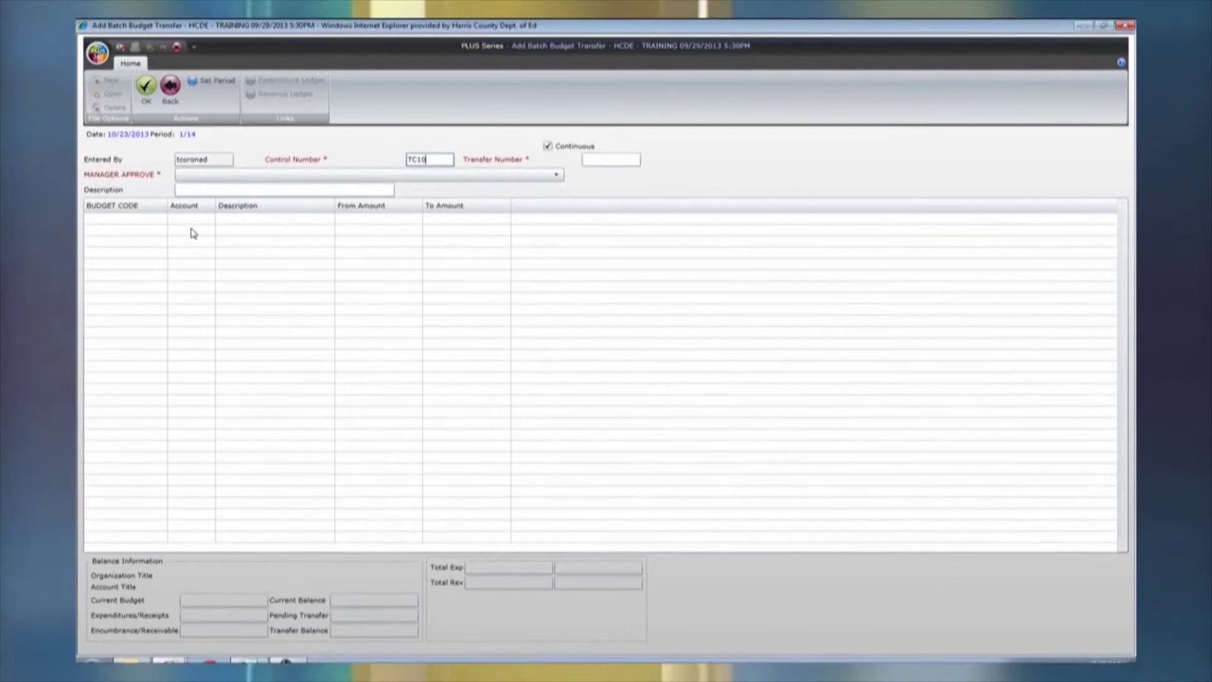
type("11")
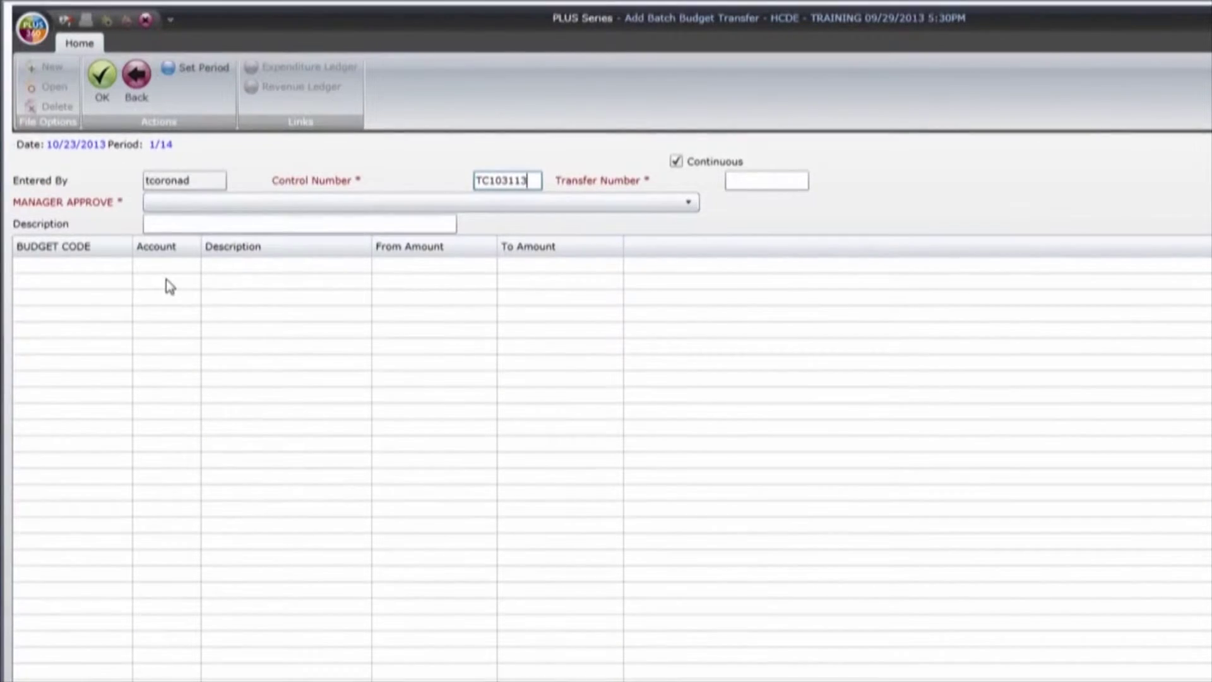
type("3")
key("Tab")
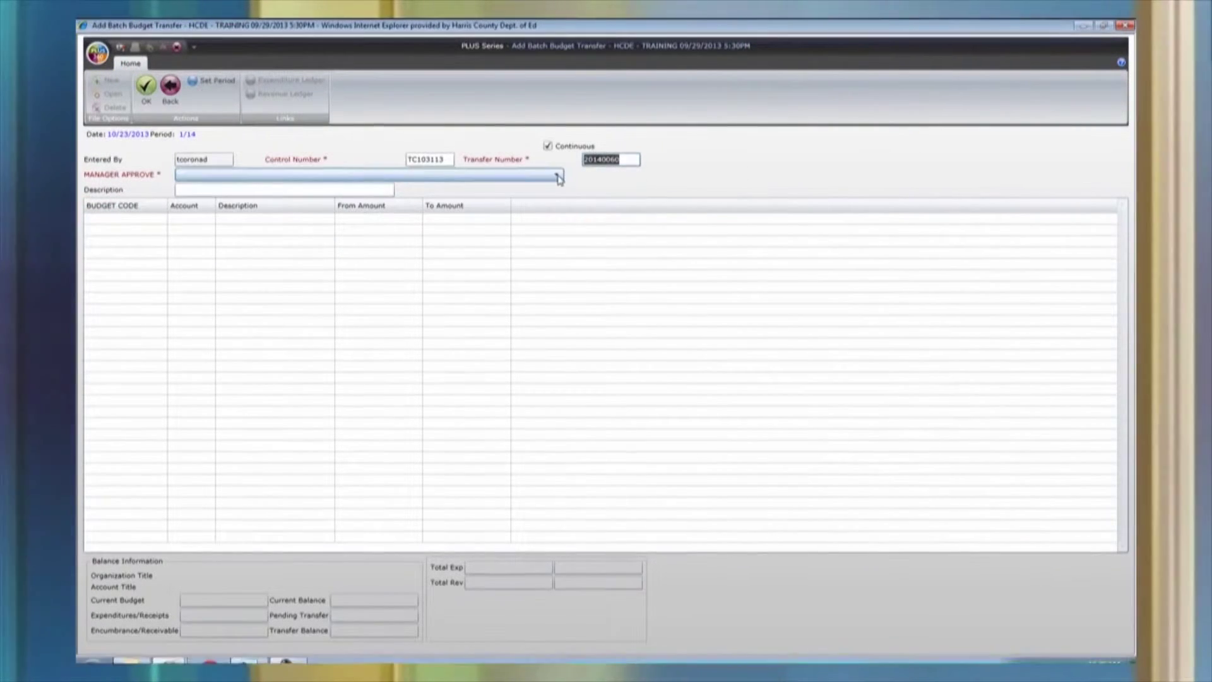
Set the manager approval group to BUSNESS SERVICES - BUSINESS SERVICES GENERAL PURCHASES
left_click(556, 174)
scroll(436, 335, "up", 8)
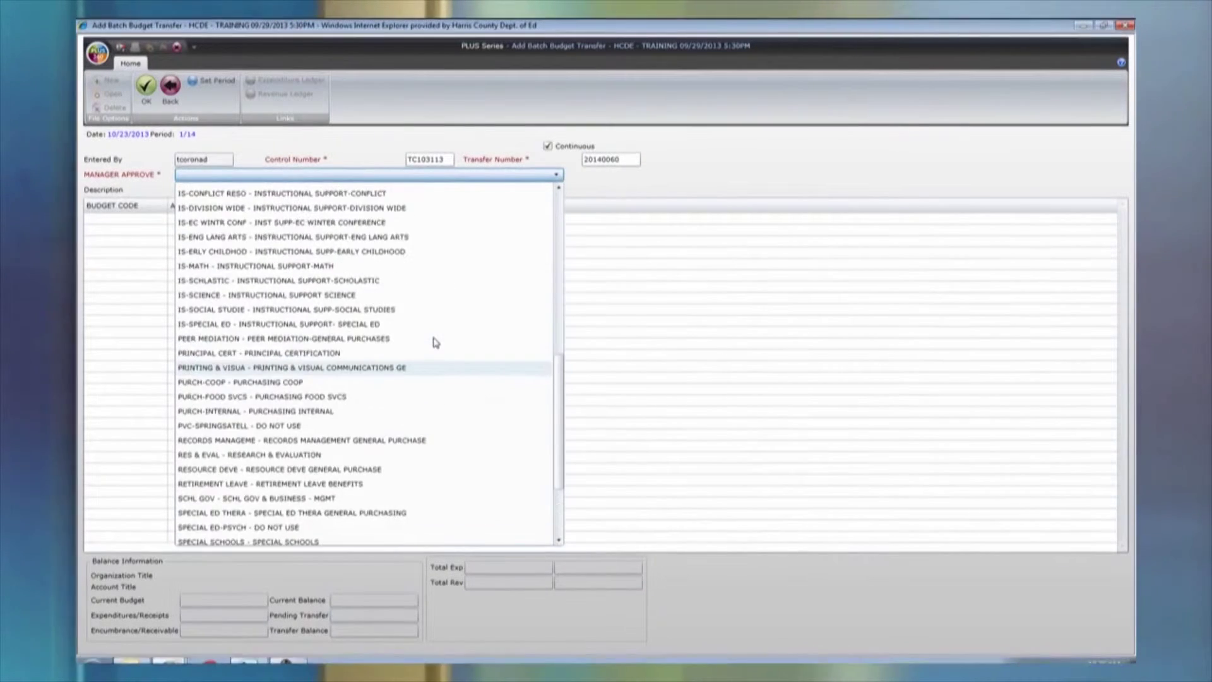
scroll(436, 339, "up", 1)
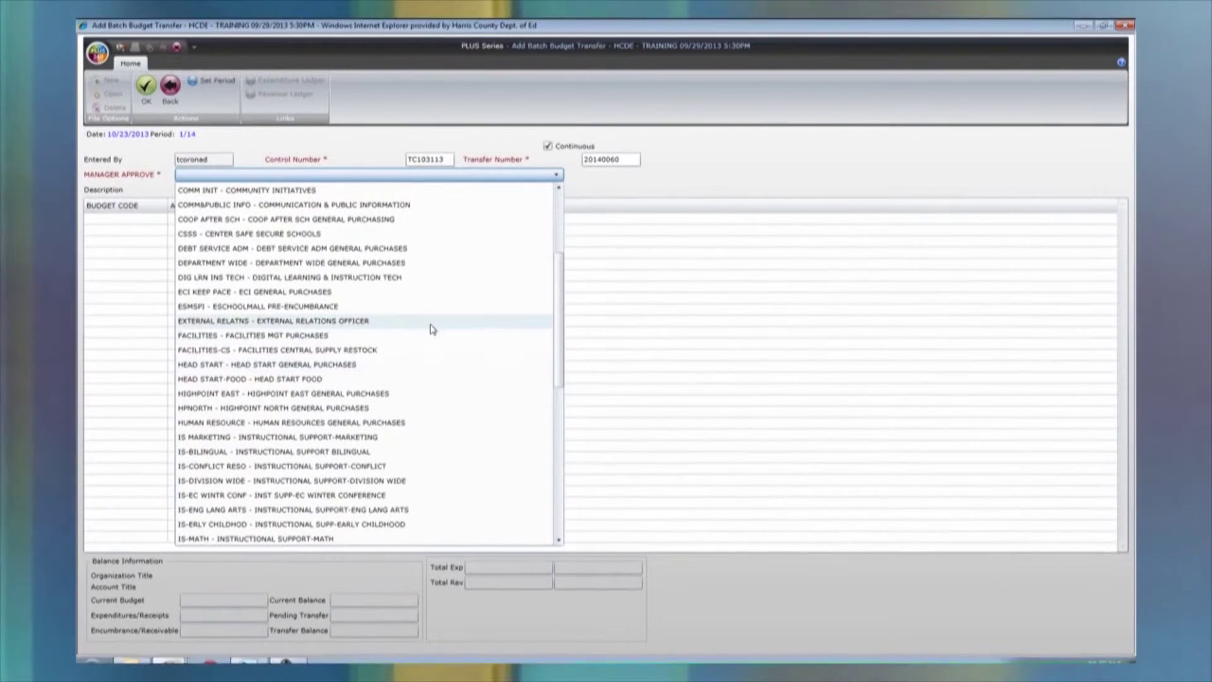
scroll(429, 315, "up", 2)
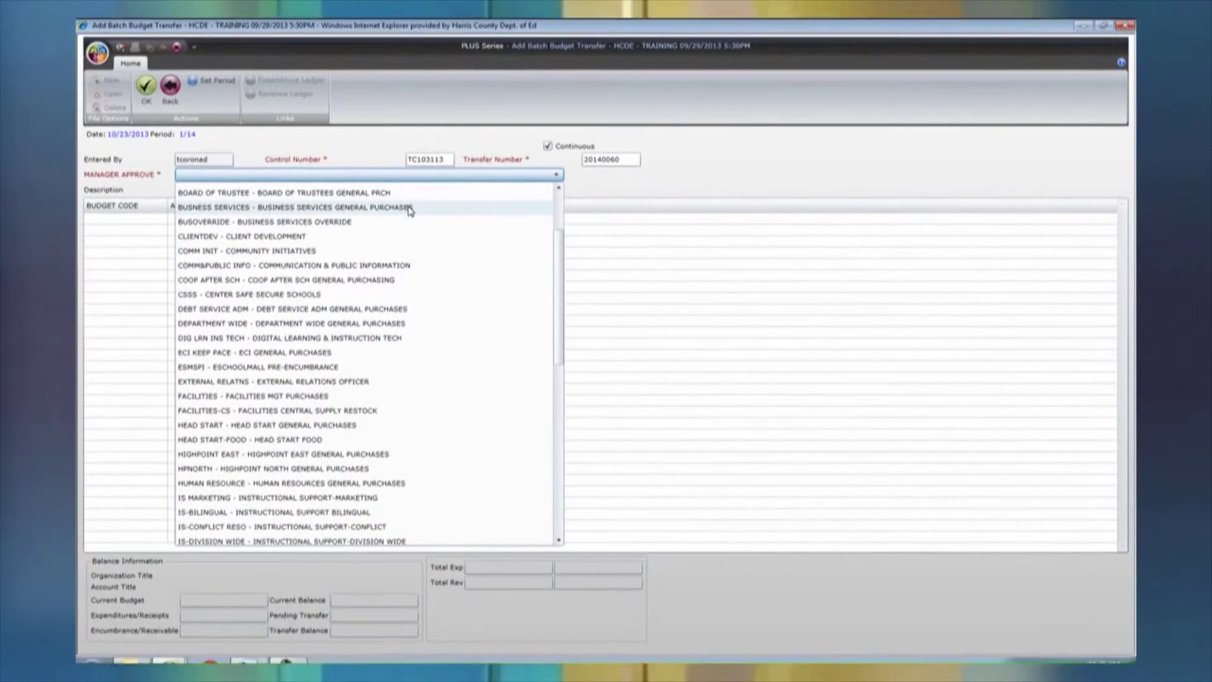
left_click(411, 208)
Enter ADDITIONAL COPIER CHARGES as the transfer description
left_click(189, 190)
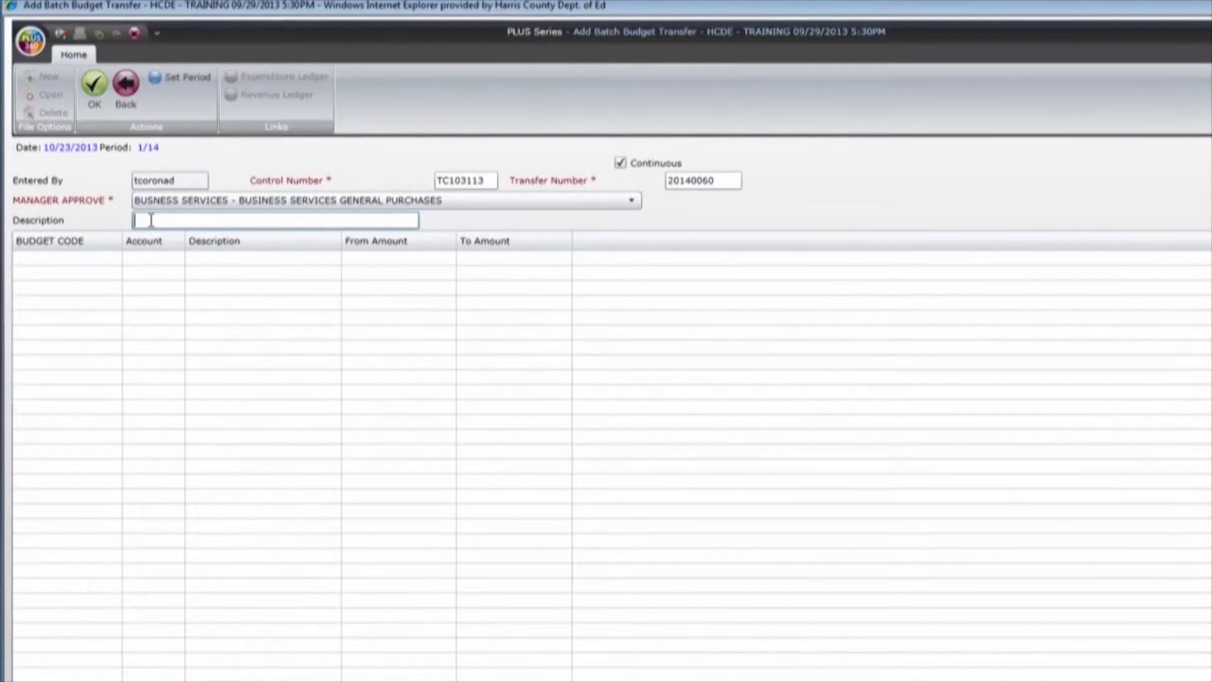
type("A")
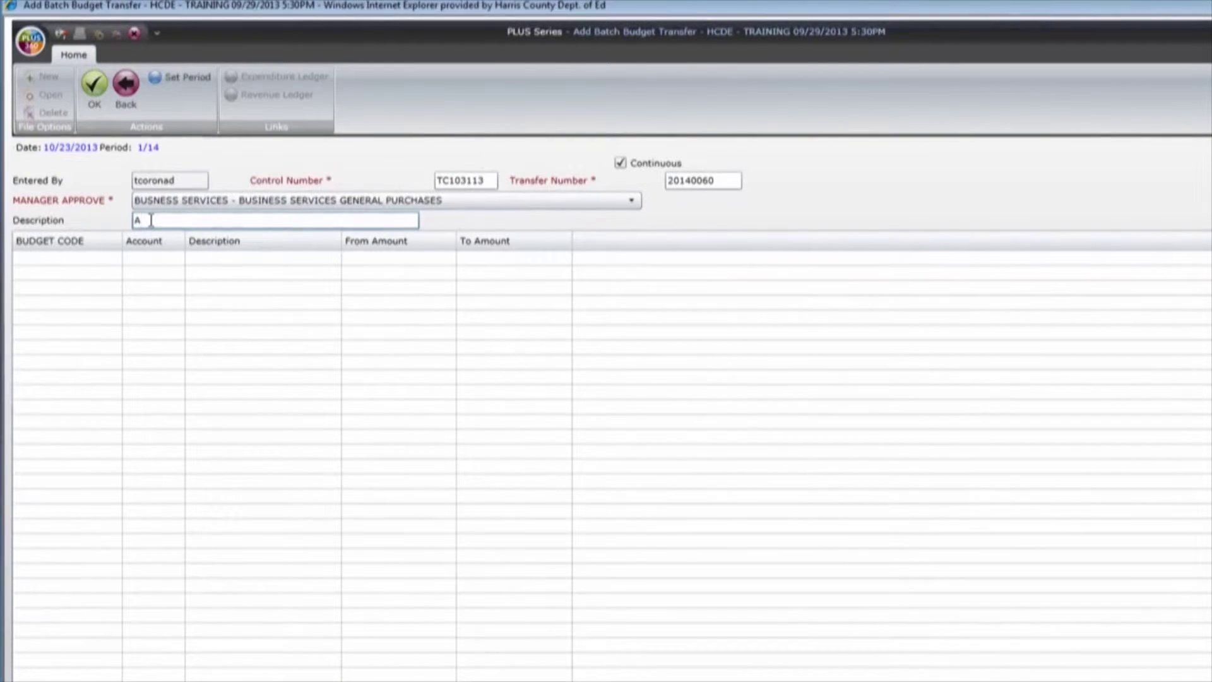
type("DDITIONAL")
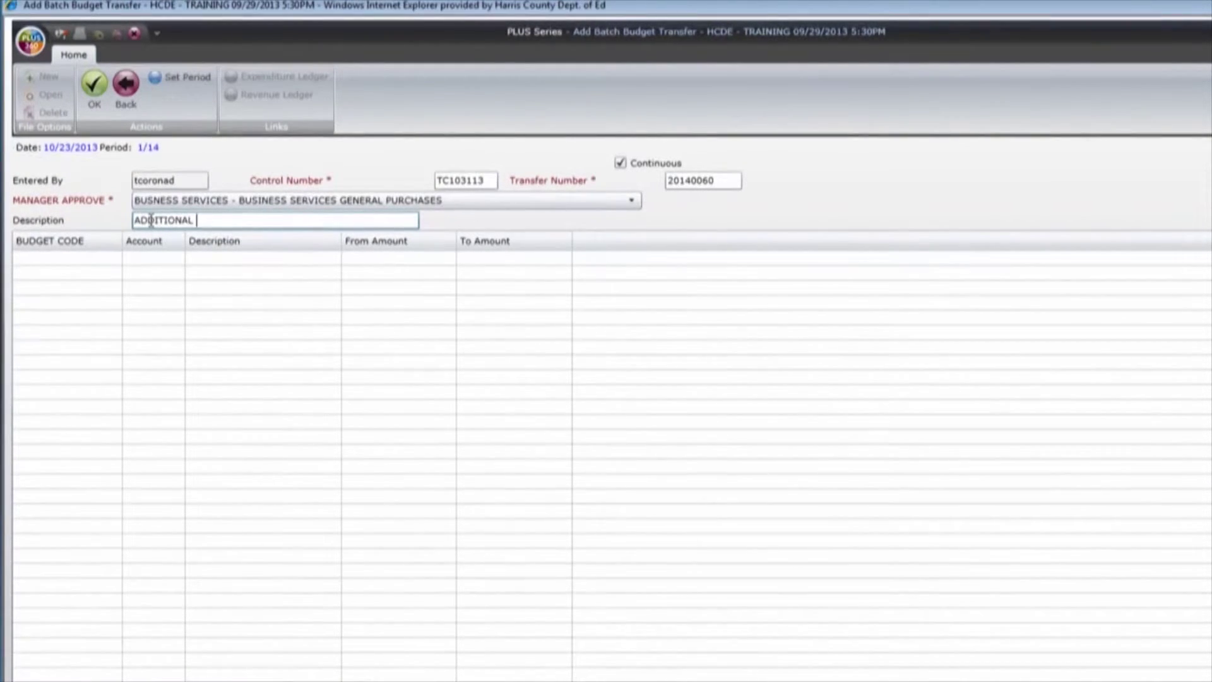
type(" COPIER CHAR")
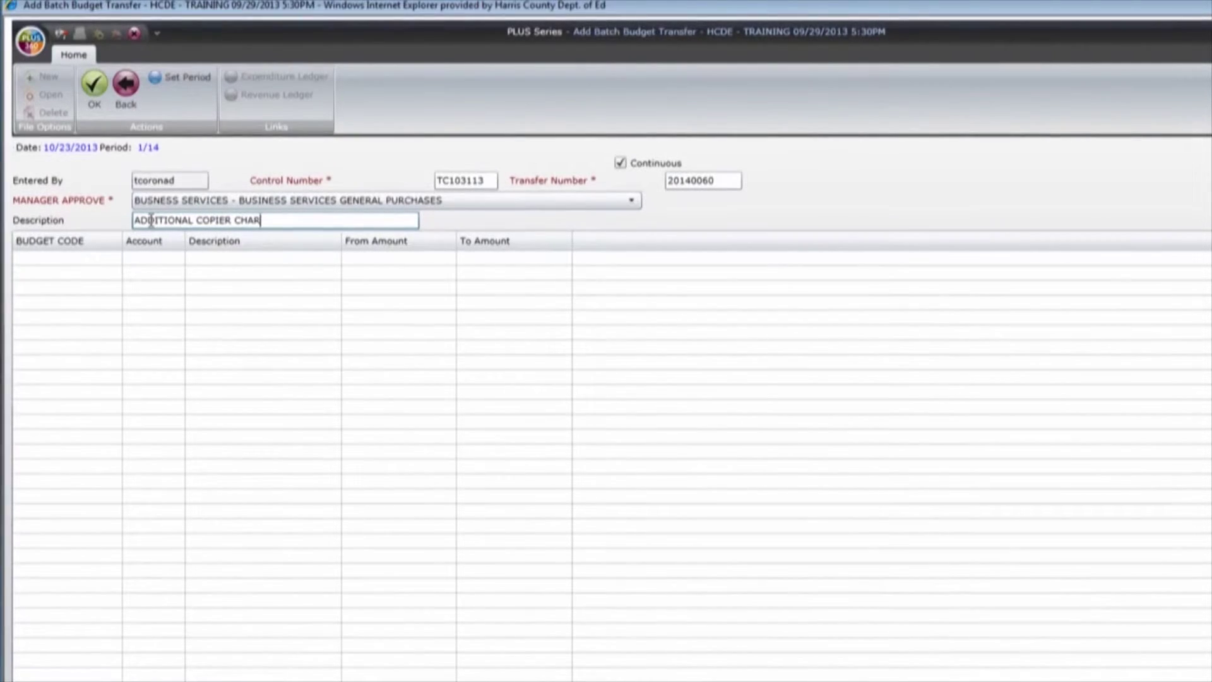
type("GES")
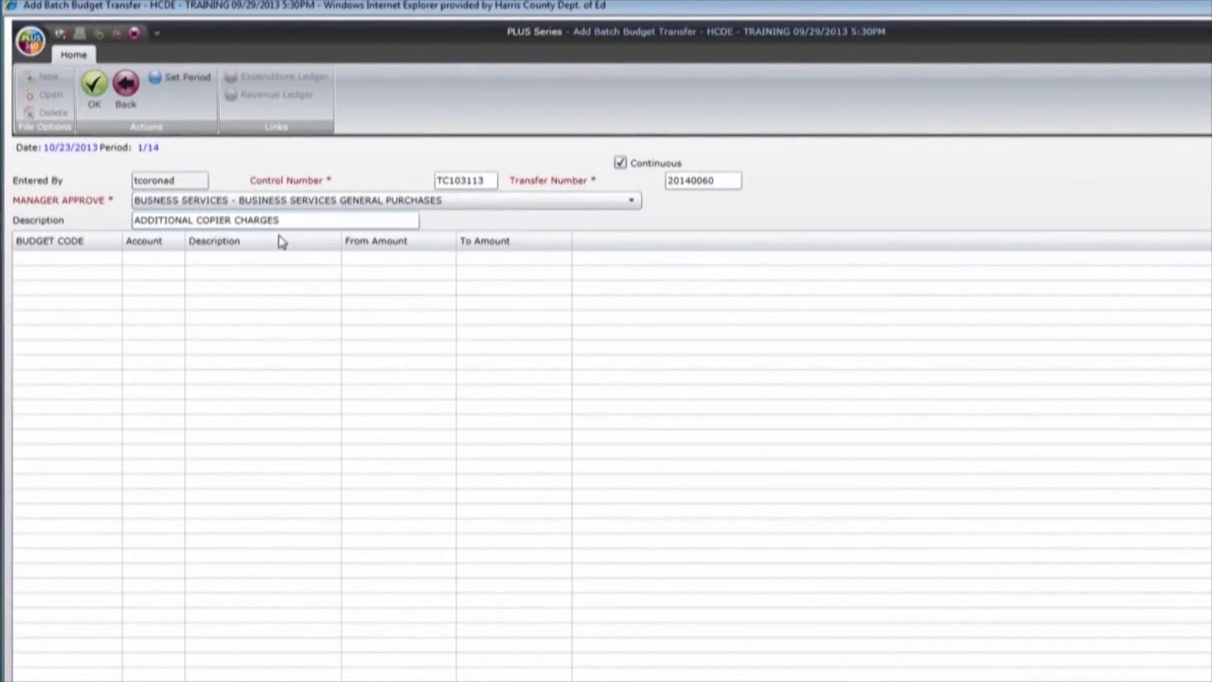
left_click(35, 268)
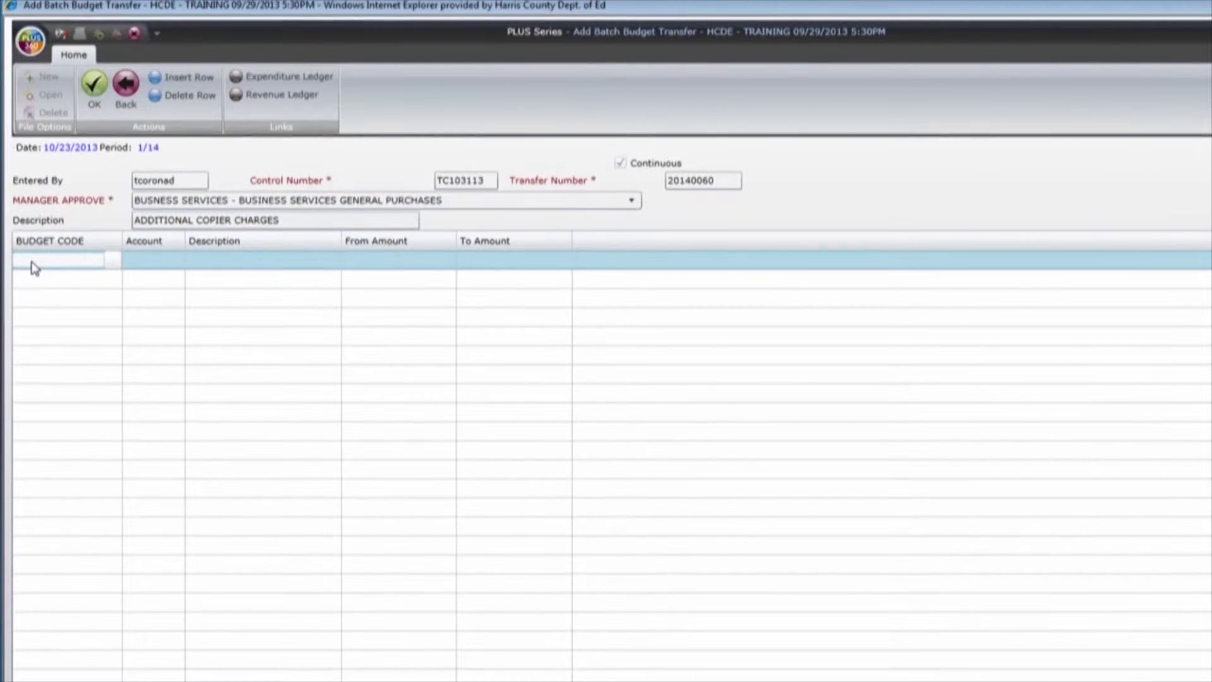
left_click(33, 260)
type("1994410")
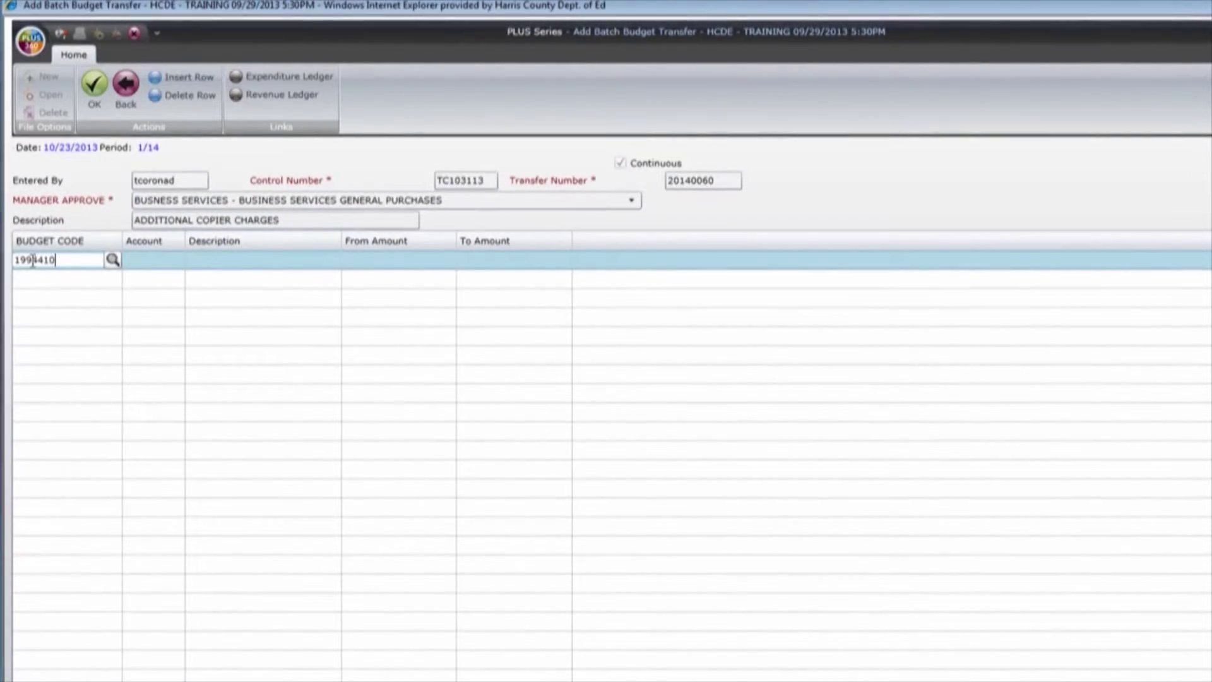
type("50")
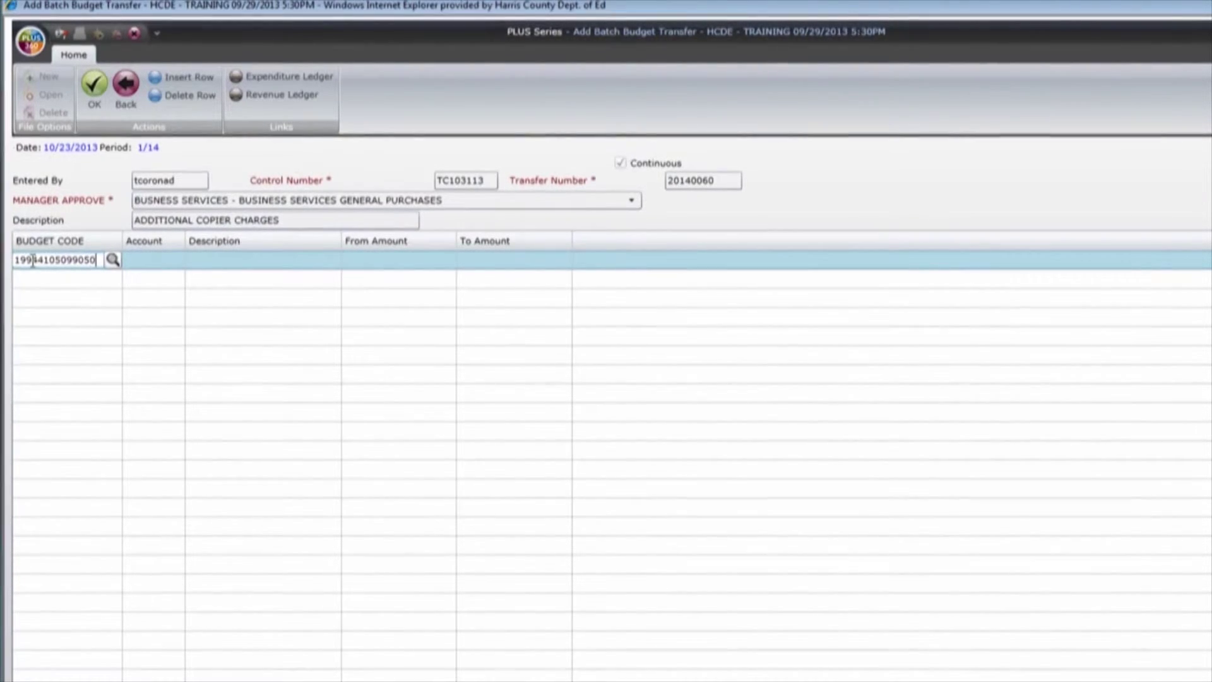
key("Tab")
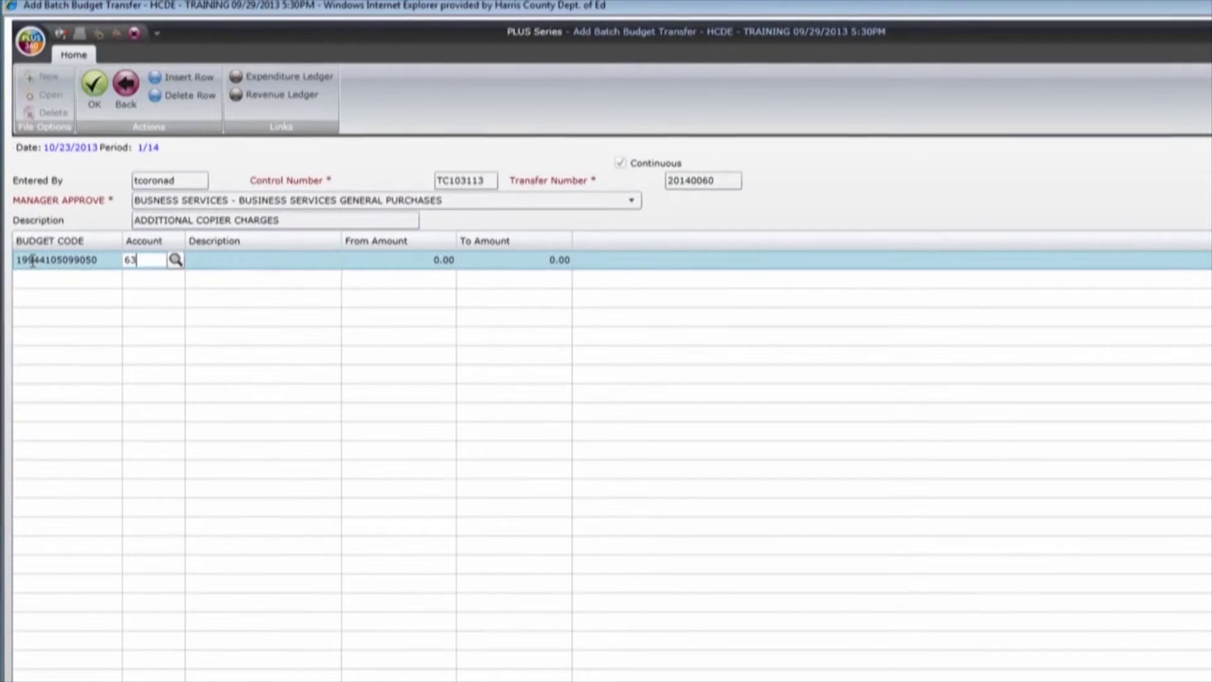
type("63990000")
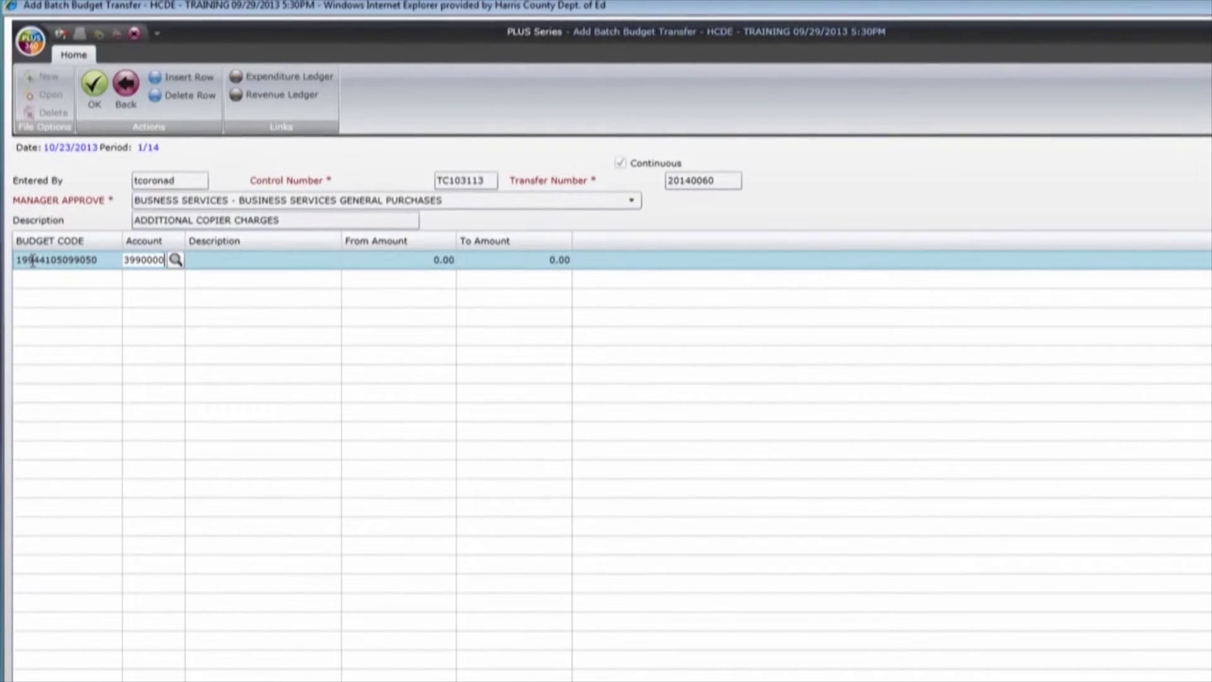
key("Tab")
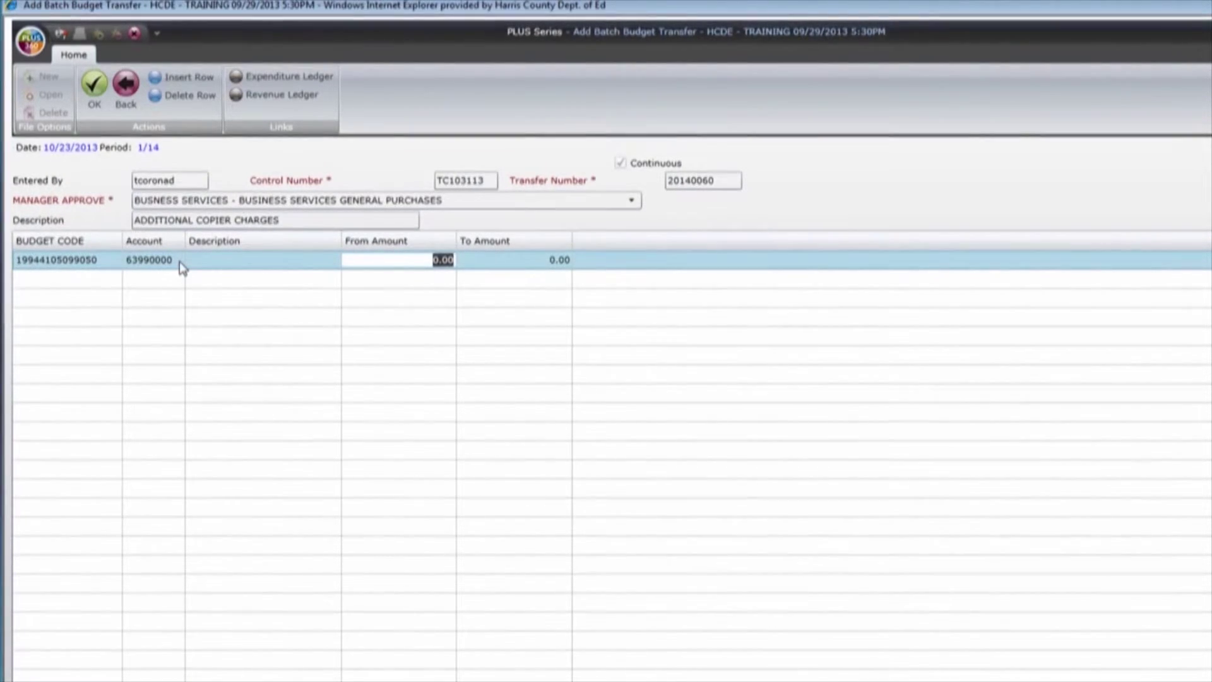
Try a From Amount of 15987 on the first transfer line
type("15")
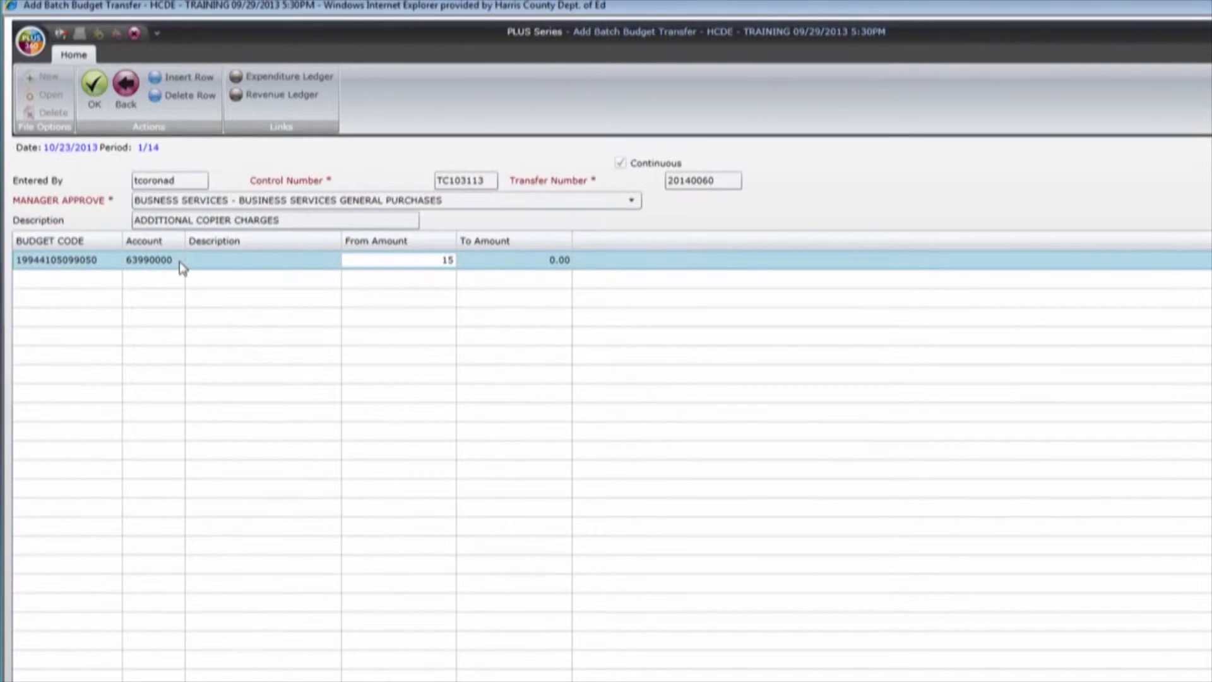
type("987")
key("Tab")
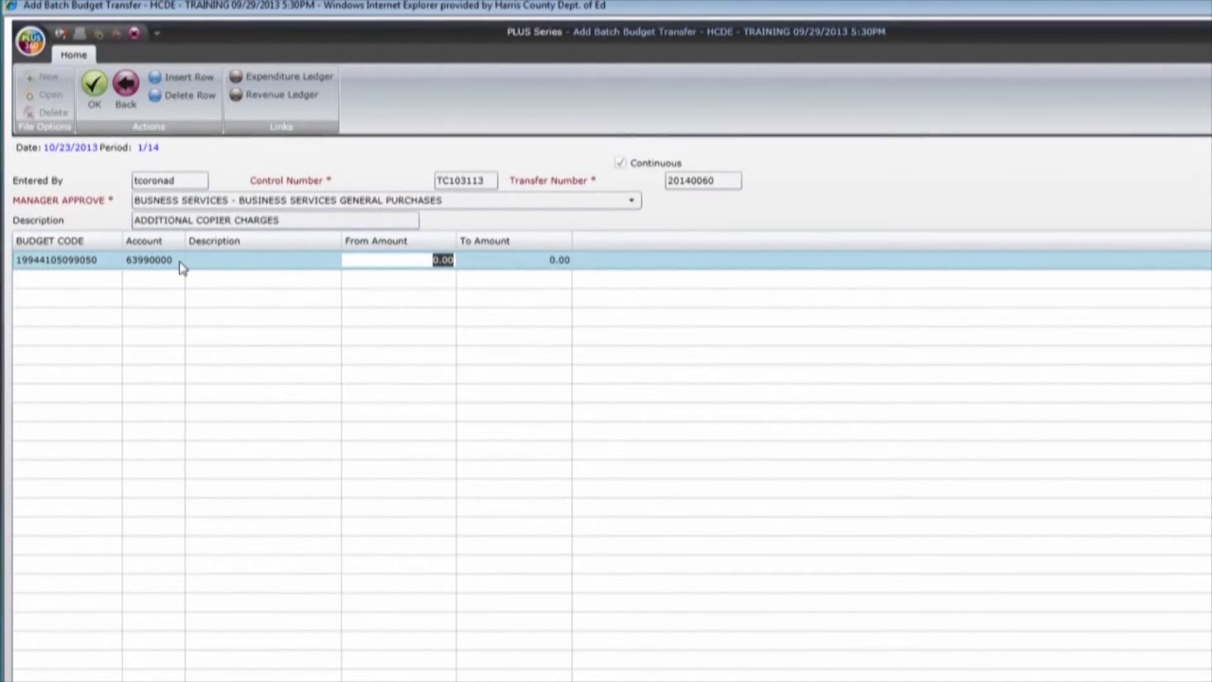
type("15")
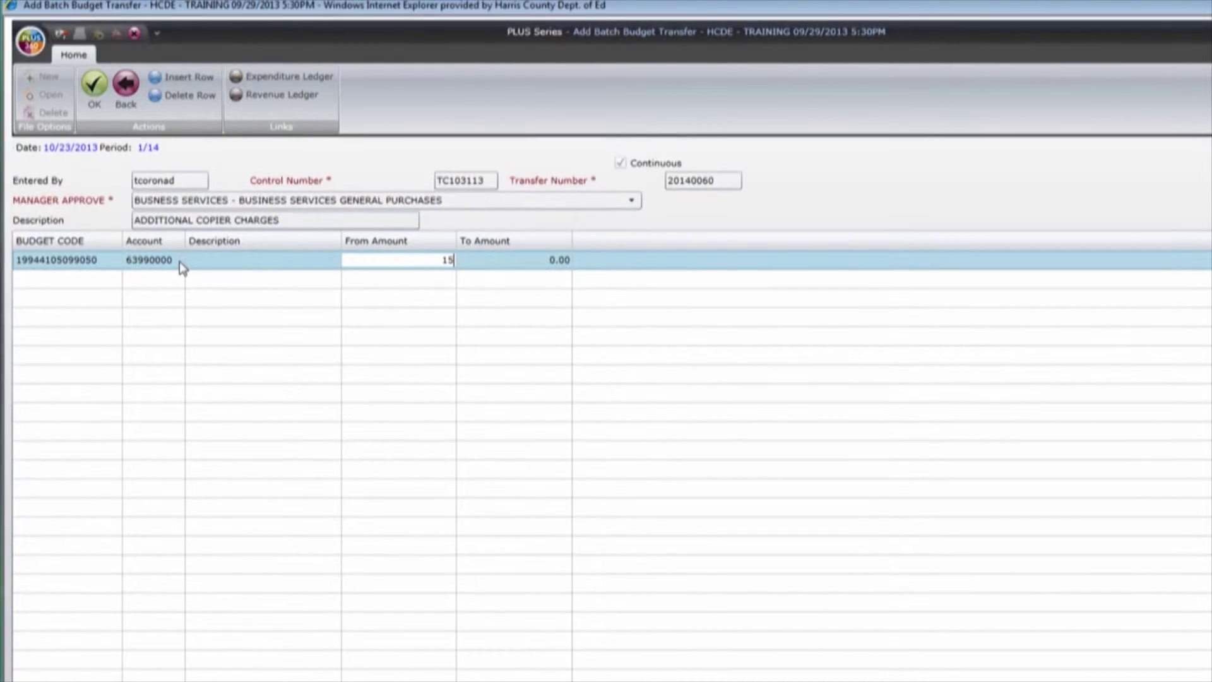
type("987")
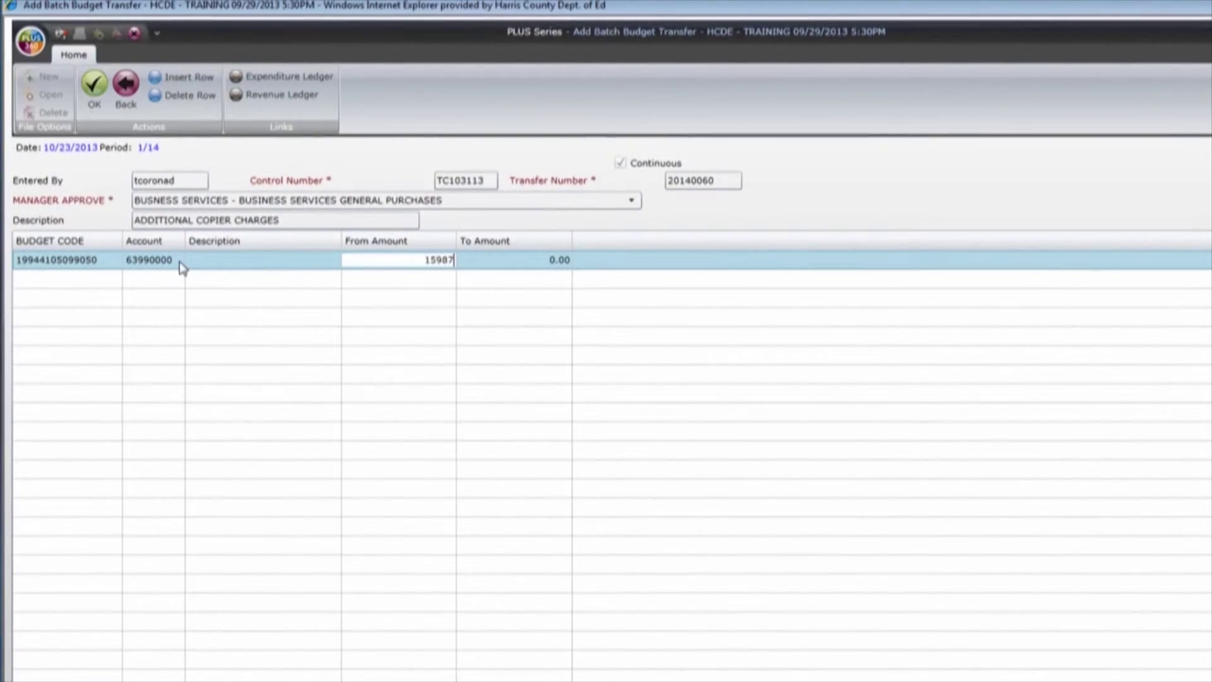
key("Tab")
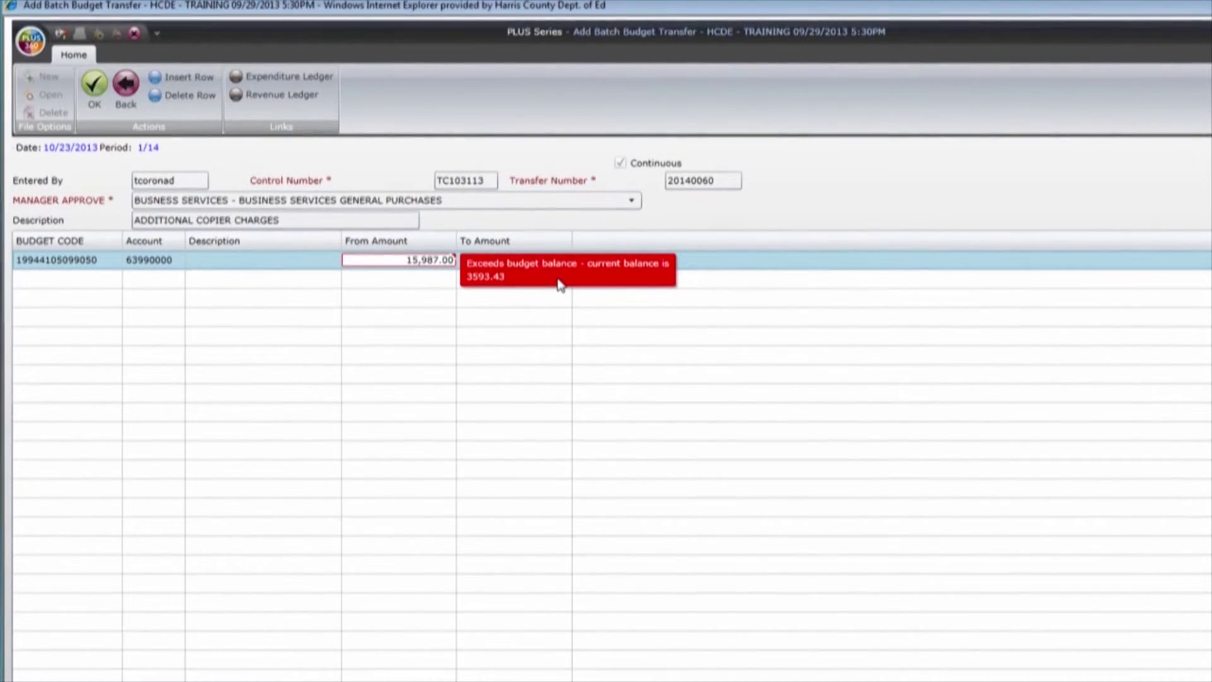
Replace the From Amount on the first transfer line with 159
key("BackSpace")
key("BackSpace")
key("BackSpace")
key("BackSpace")
key("BackSpace")
key("BackSpace")
key("BackSpace")
key("BackSpace")
key("BackSpace")
type("159")
key("Return")
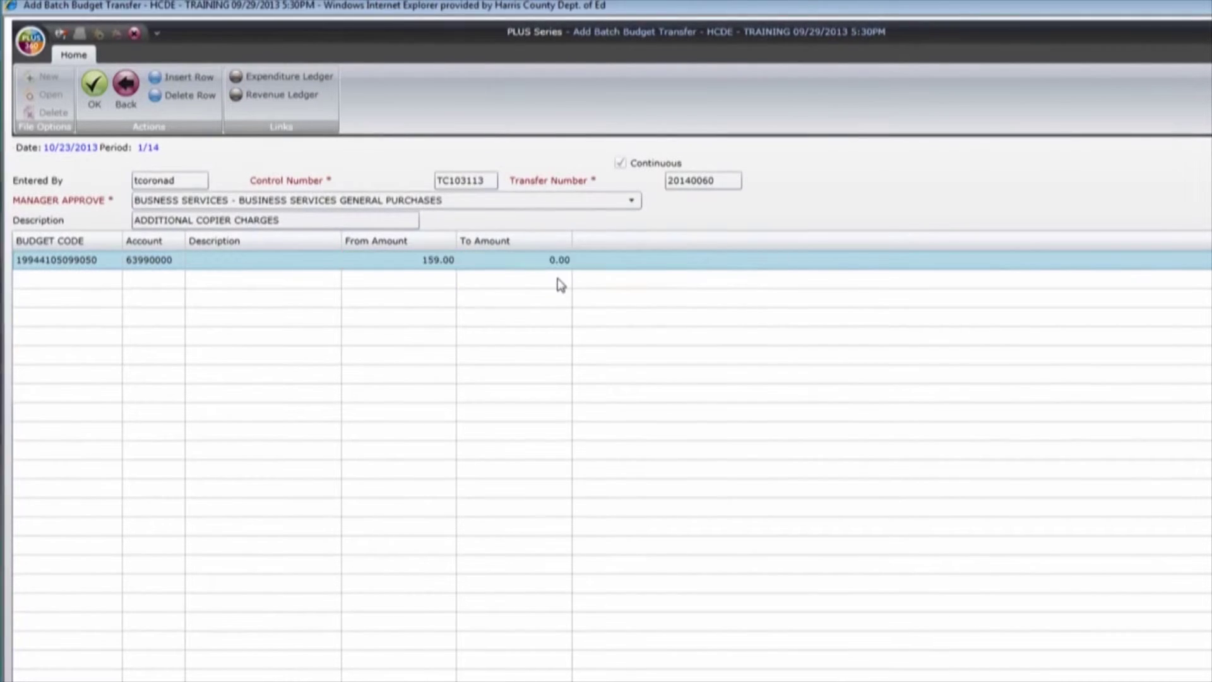
key("Tab")
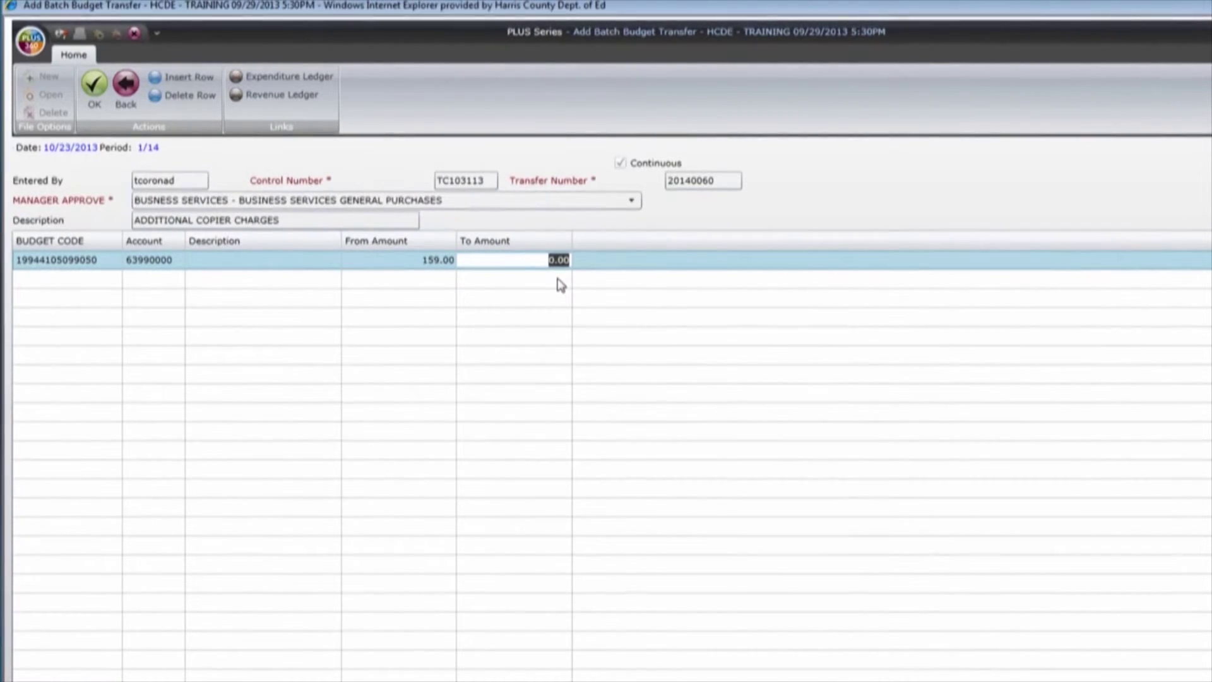
key("Tab")
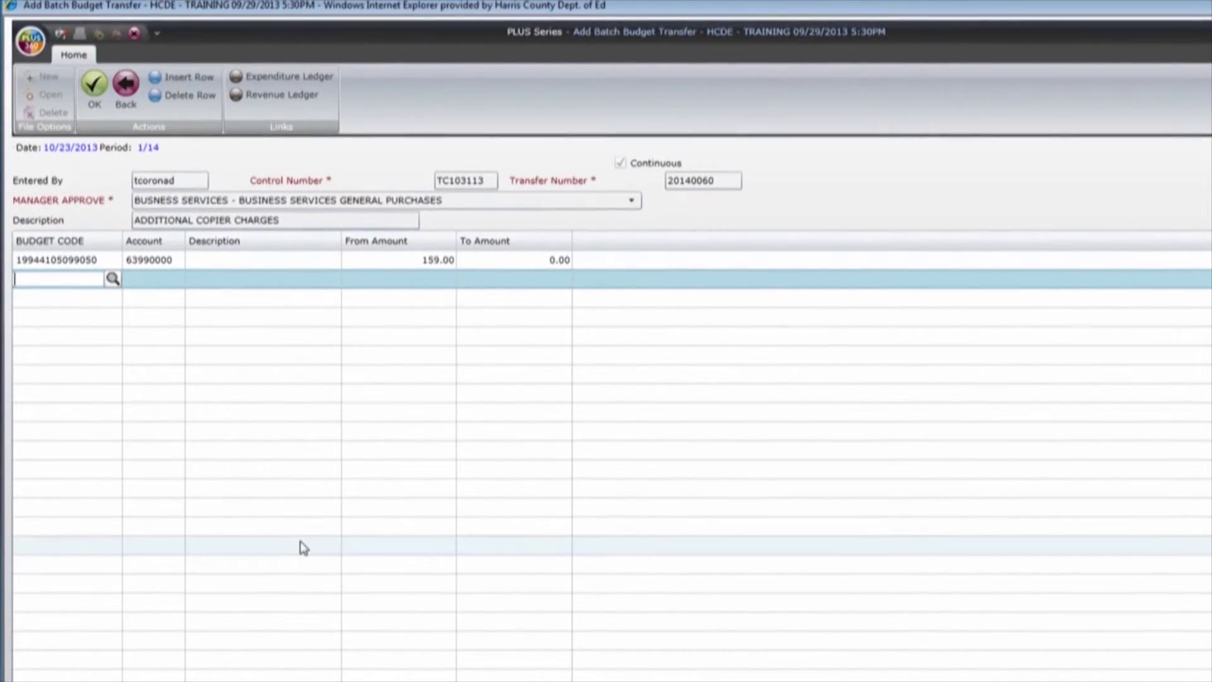
type("19944105099050")
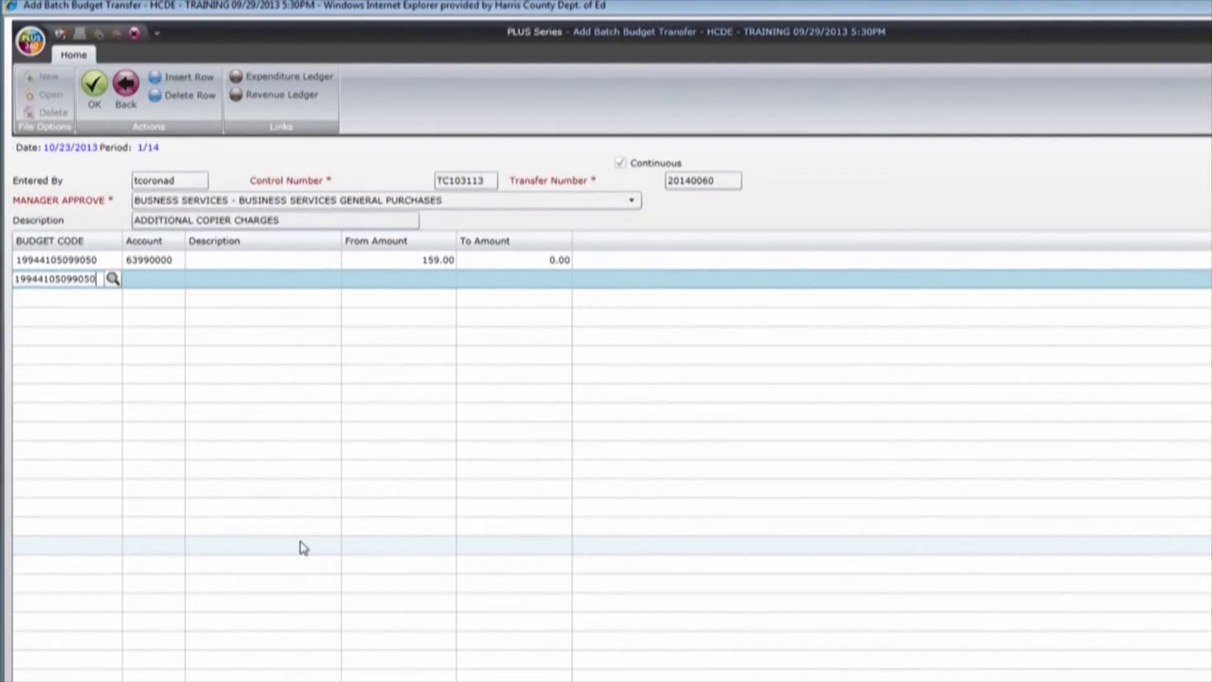
key("Tab")
type("6299")
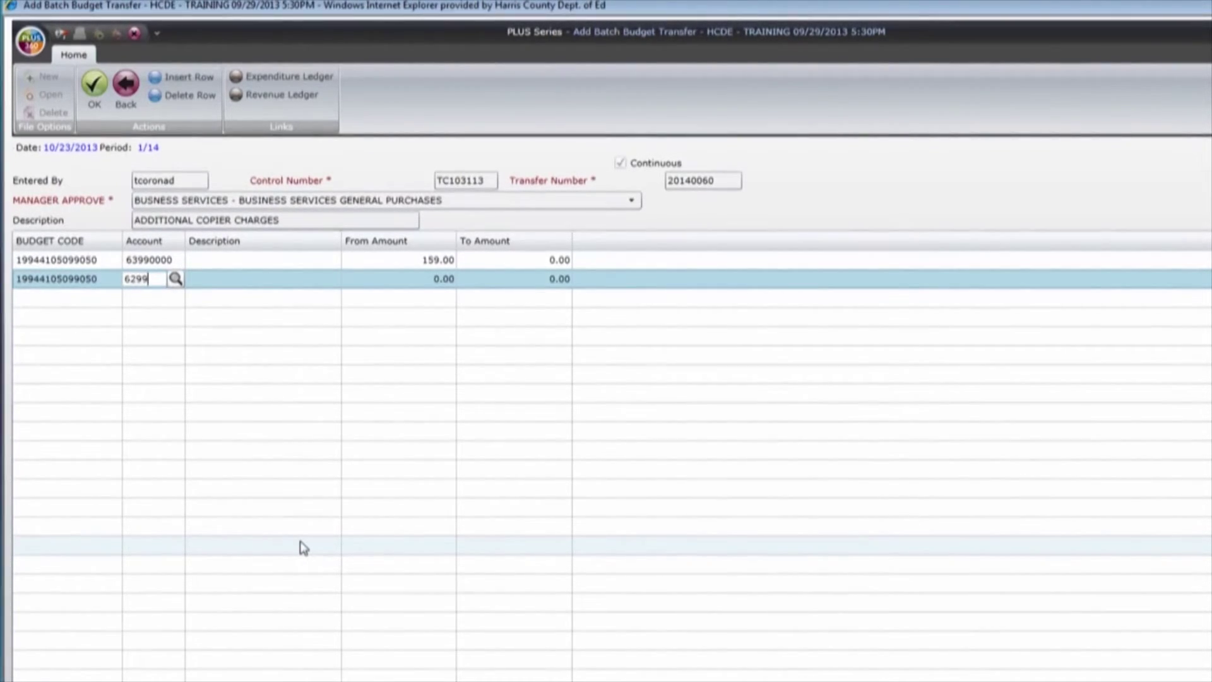
type("0000")
key("Tab")
key("Tab")
key("Tab")
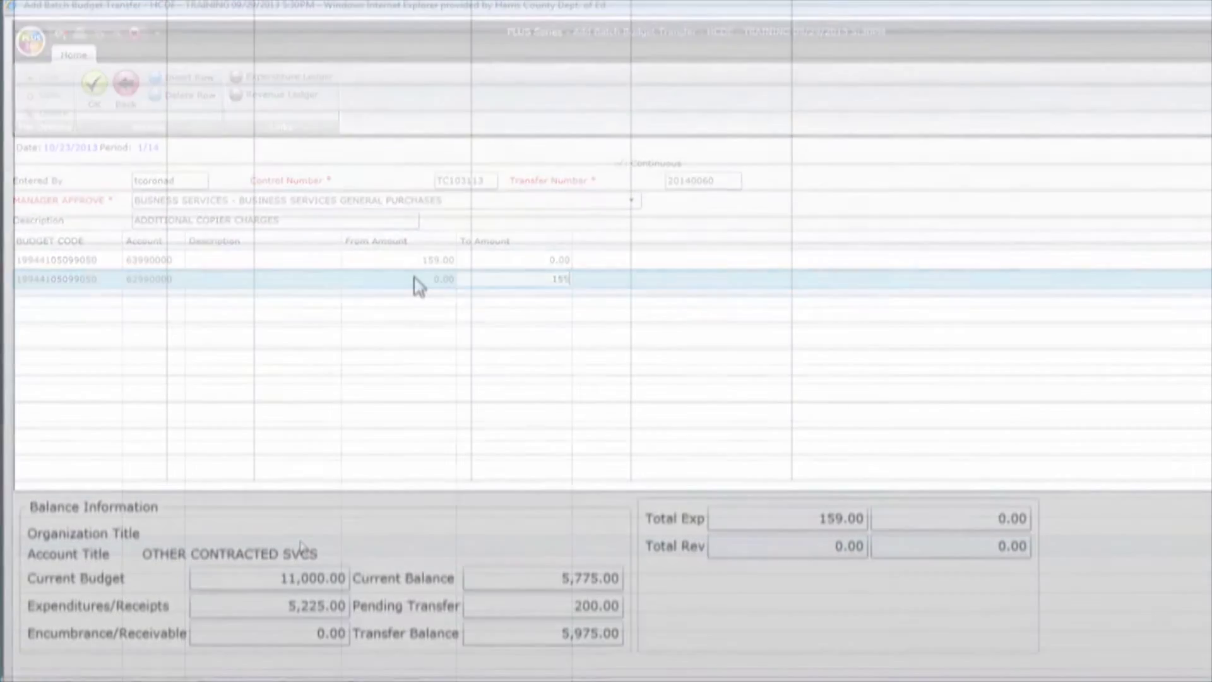
Set the To Amount on the second transfer line to 159, save the transfer, and return to the batch list
type("159")
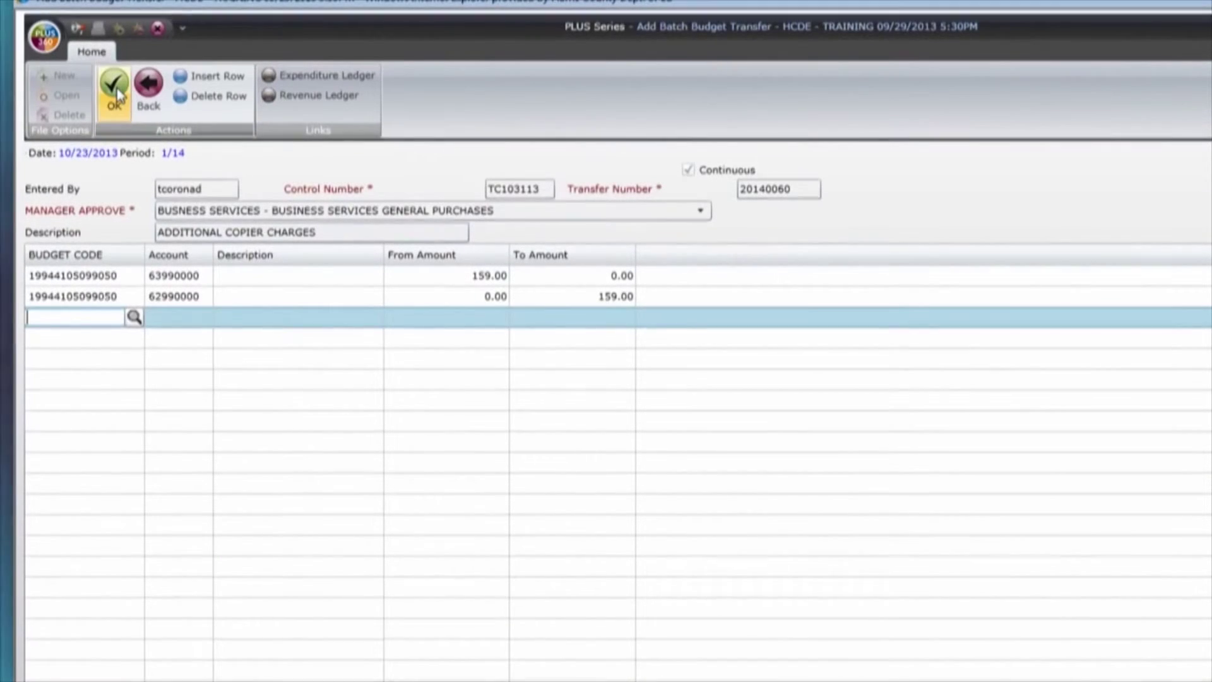
left_click(116, 88)
left_click(149, 86)
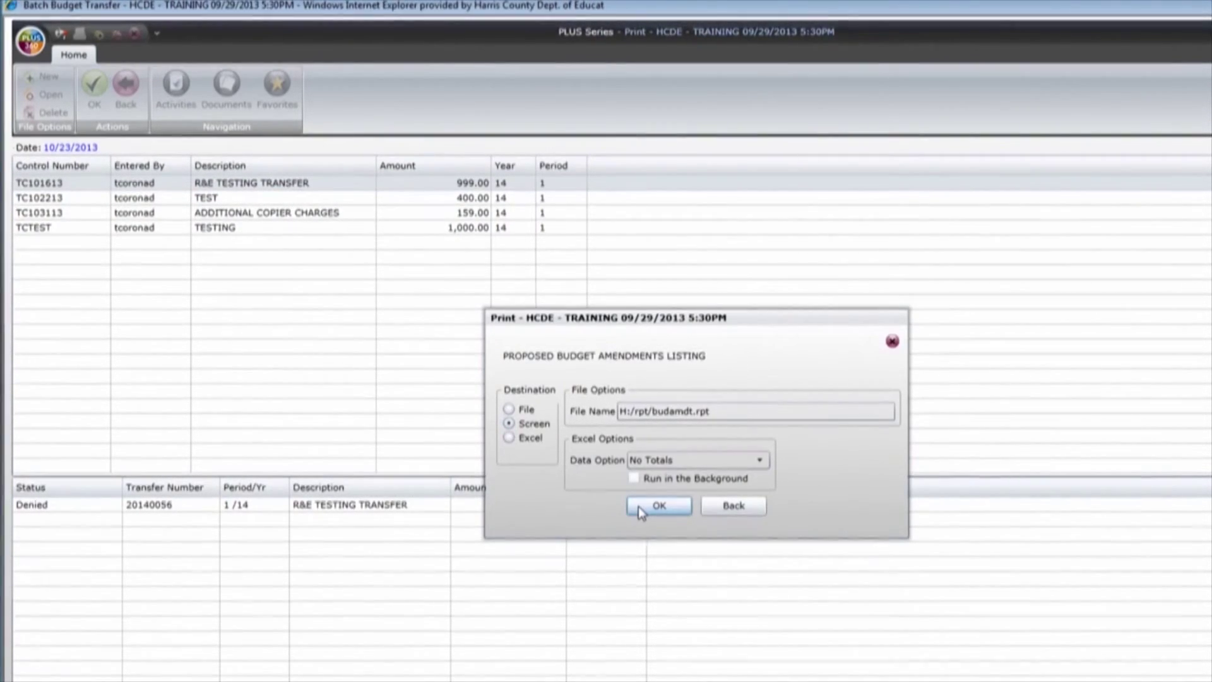
Output the Proposed Budget Amendments Listing to the screen with no totals, review it, and close the report
left_click(638, 506)
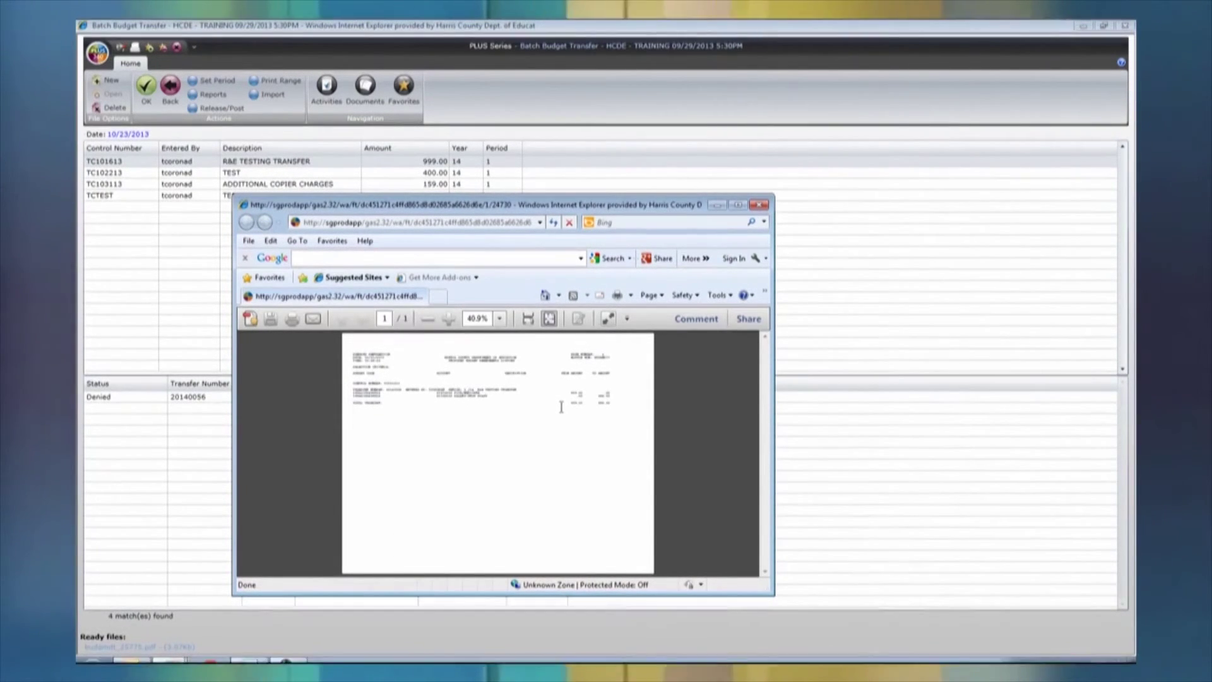
left_click(758, 205)
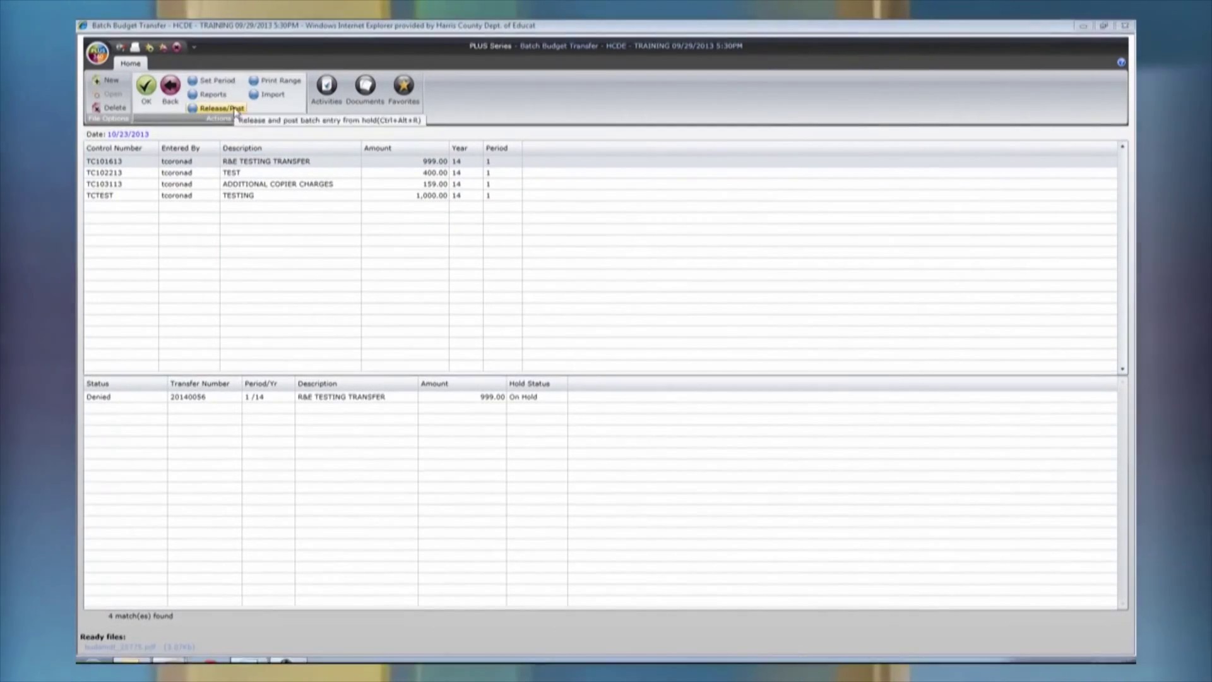
Try to release and post the R&E TESTING TRANSFER batch with the Release and Post option, sending the posting report to a file
left_click(236, 110)
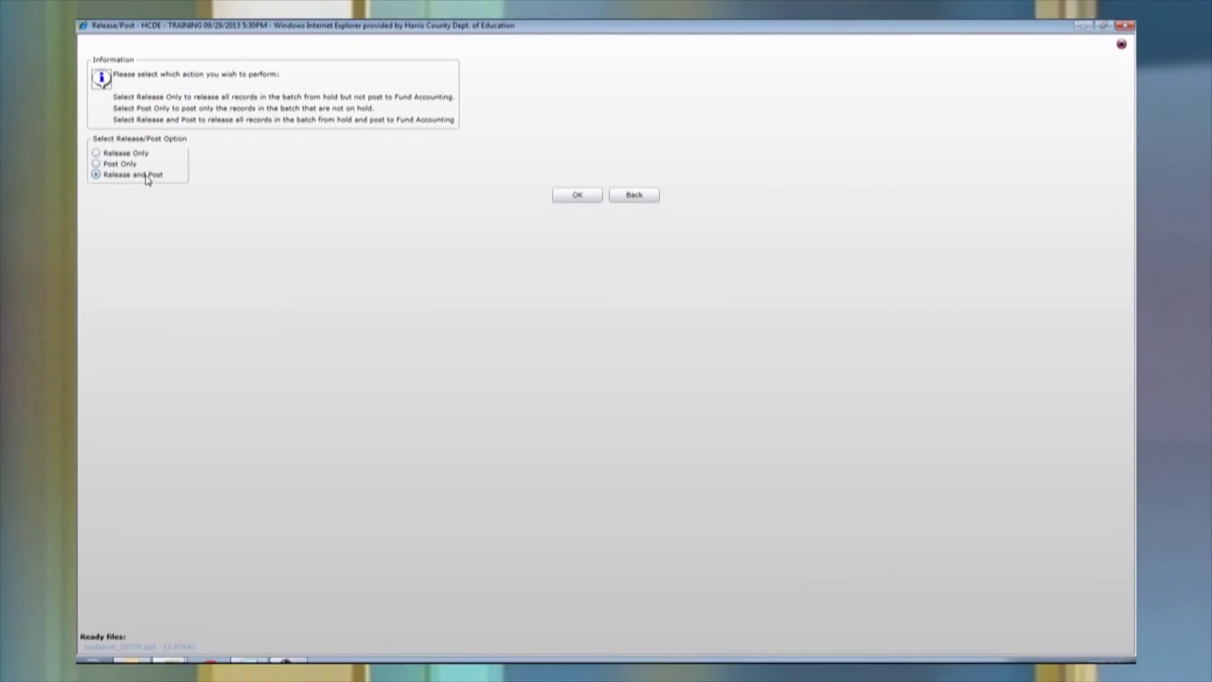
left_click(580, 197)
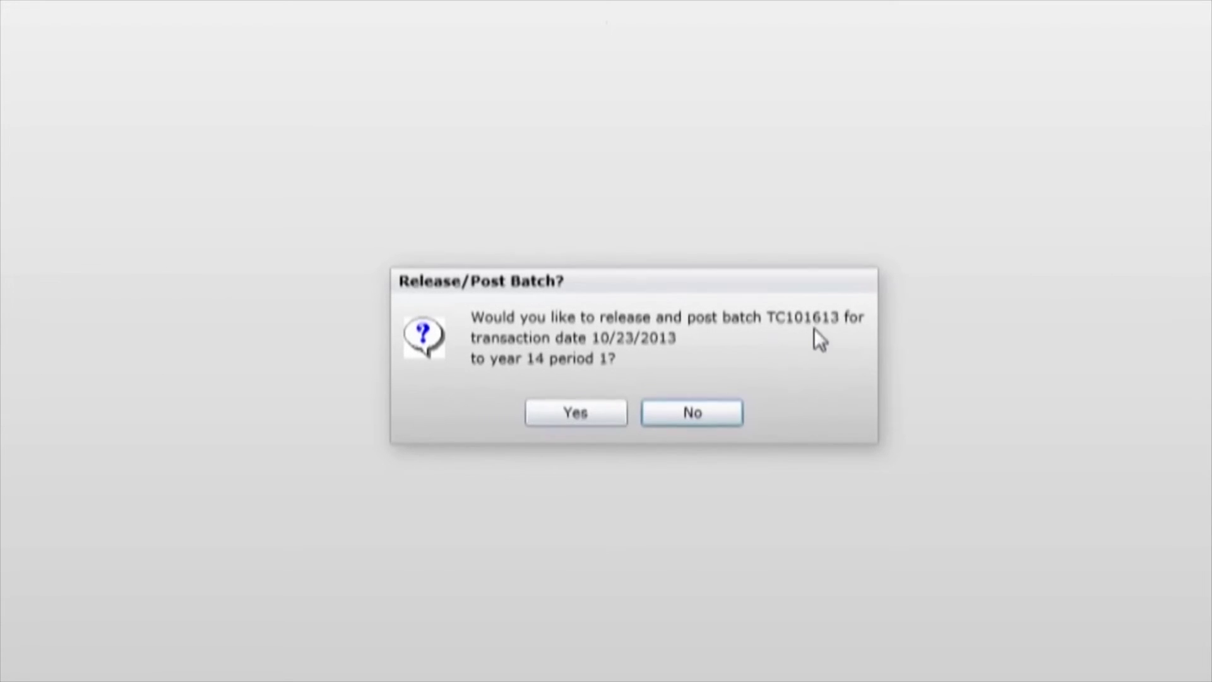
left_click(584, 411)
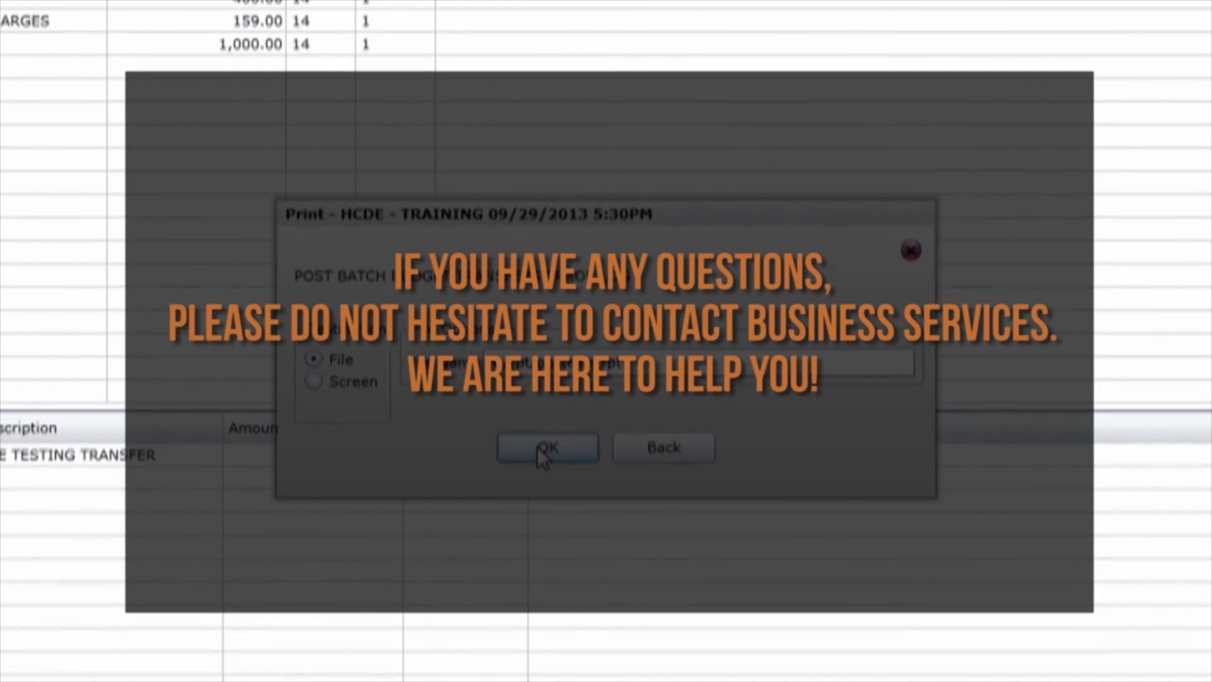
left_click(537, 446)
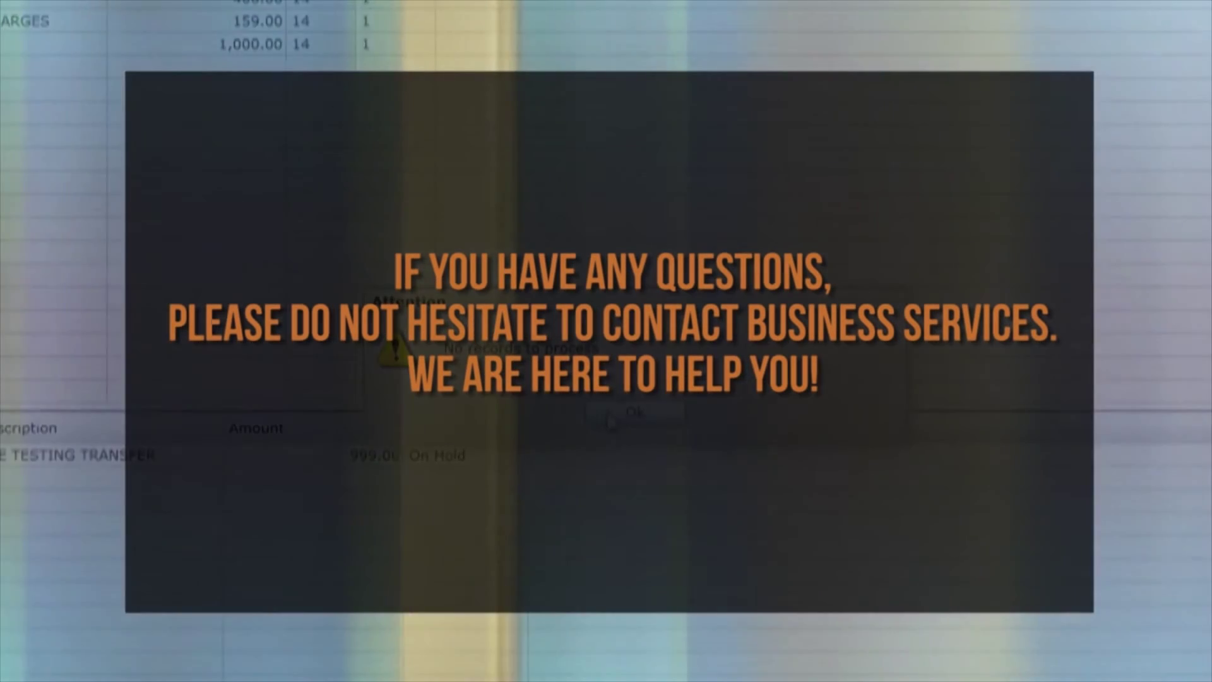